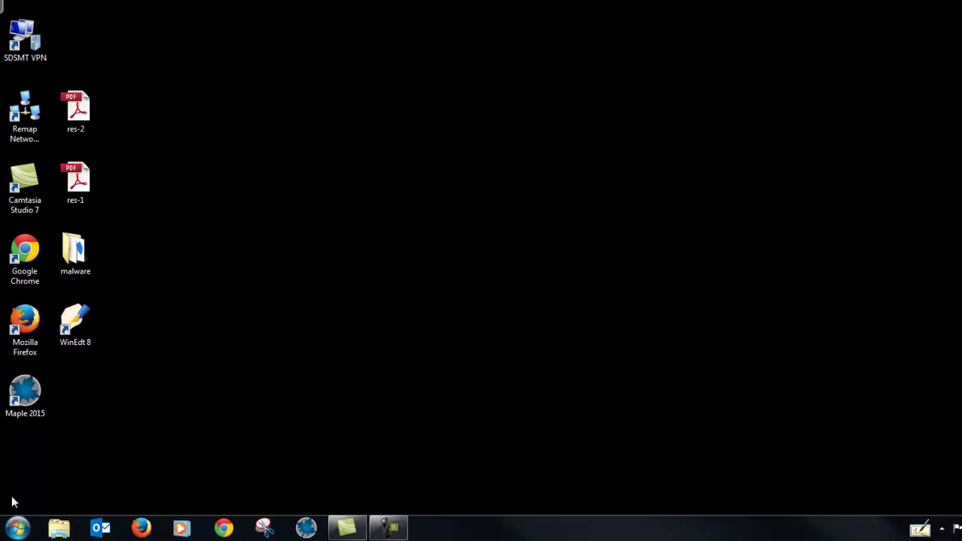
# Step: Search the Start menu for 'journal' and pin Windows Journal to the taskbar
pyautogui.click(19, 535)
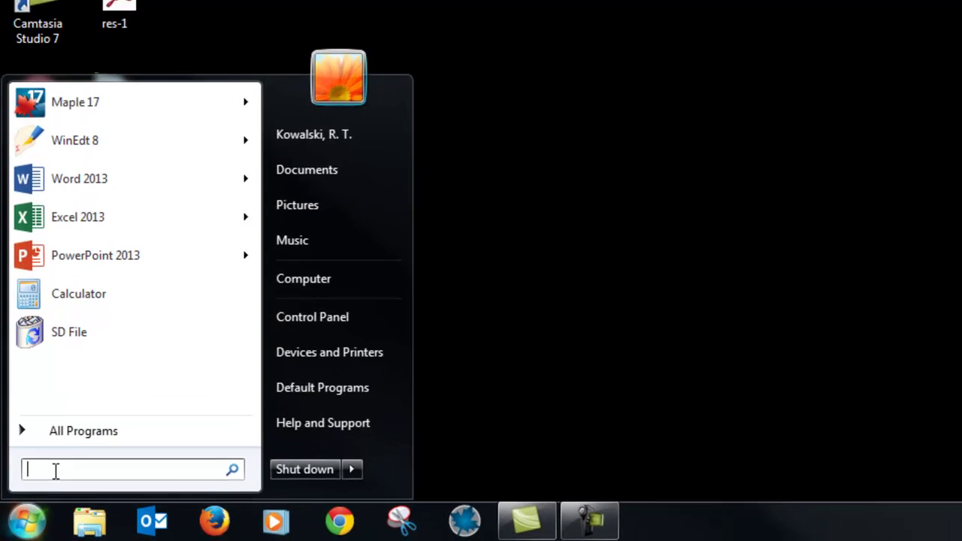
pyautogui.write('journal')
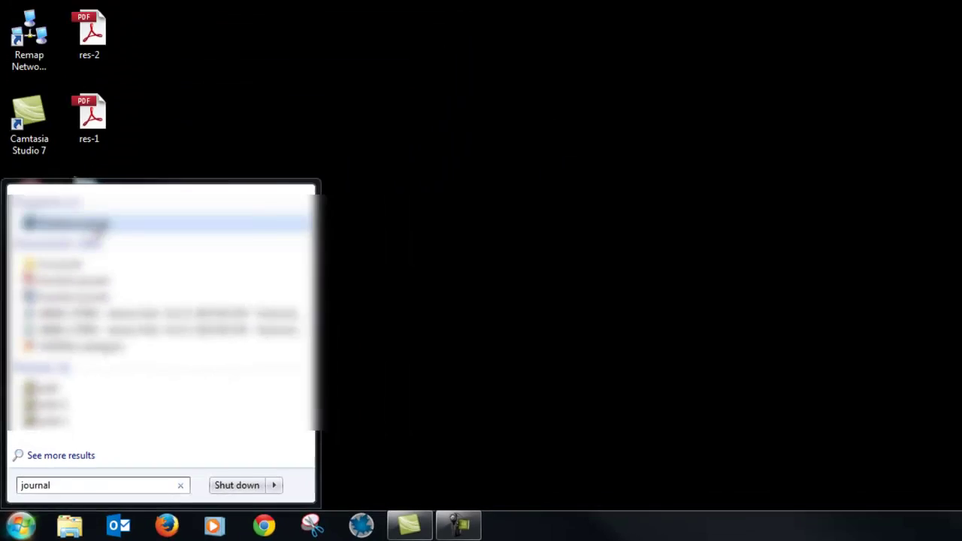
pyautogui.rightClick(140, 79)
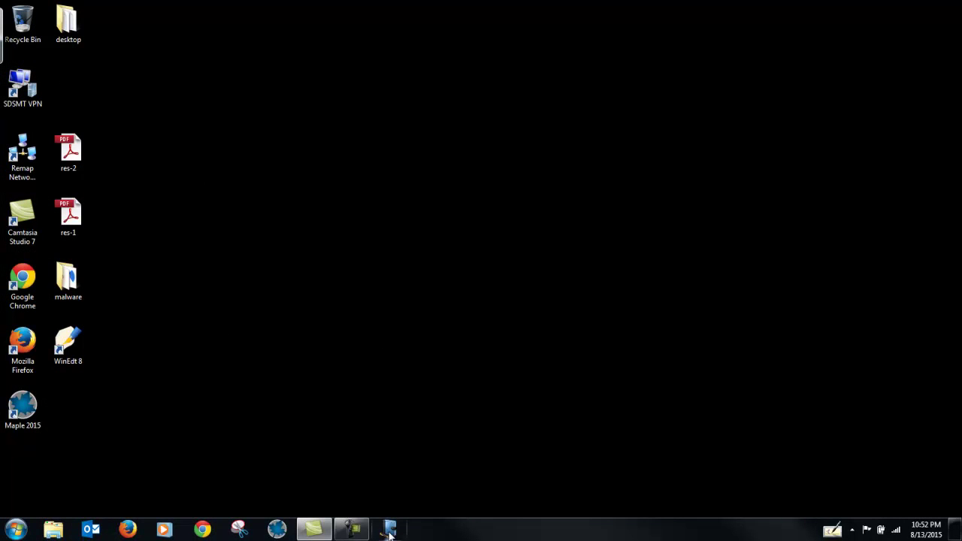
# Step: Launch Journal, write 'Hello world!' in blue, then 'Thinner' below it with Fine Point
pyautogui.click(390, 531)
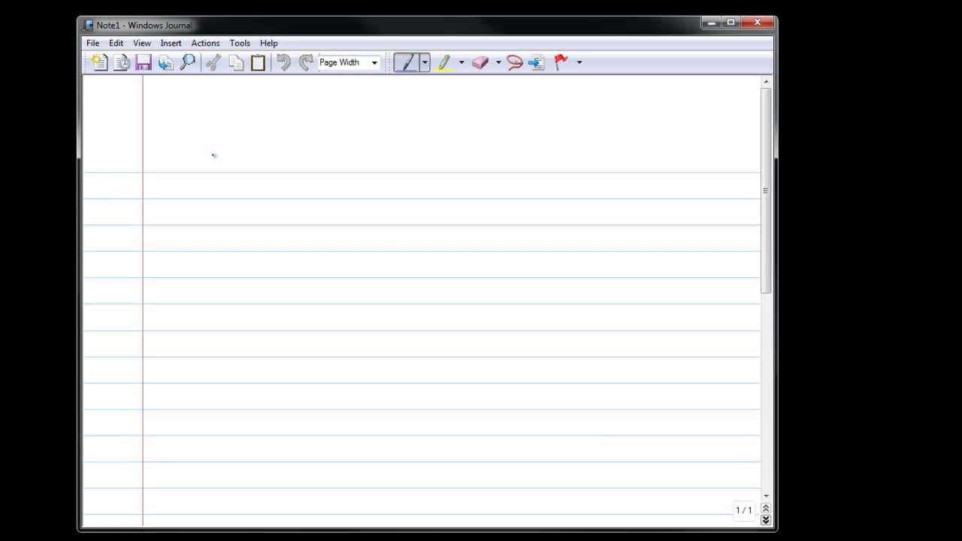
pyautogui.moveTo(202, 172); pyautogui.dragTo(209, 207)
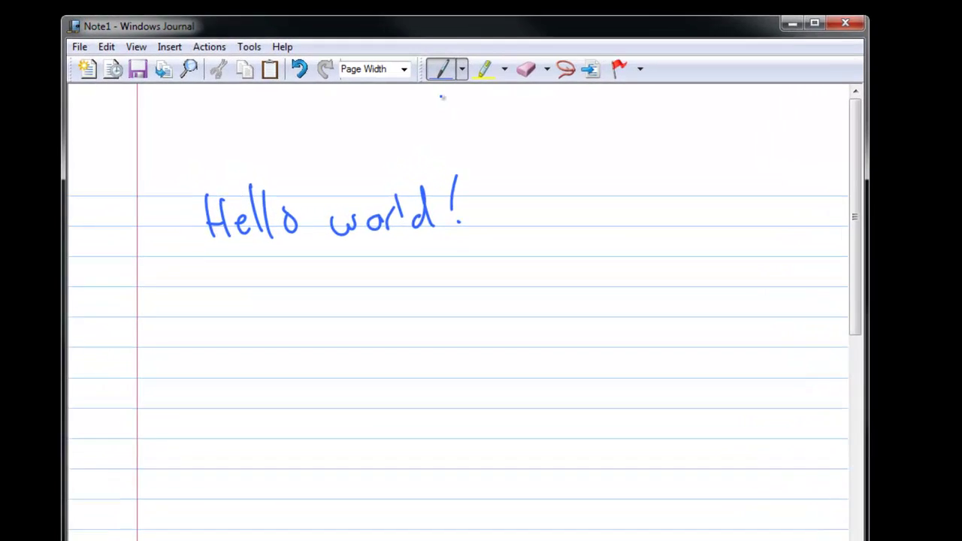
pyautogui.click(566, 88)
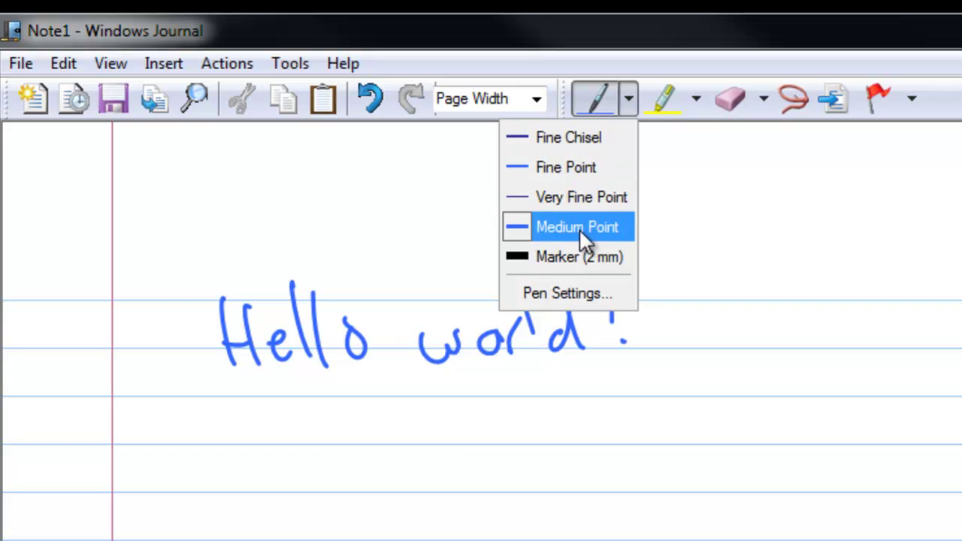
pyautogui.click(569, 166)
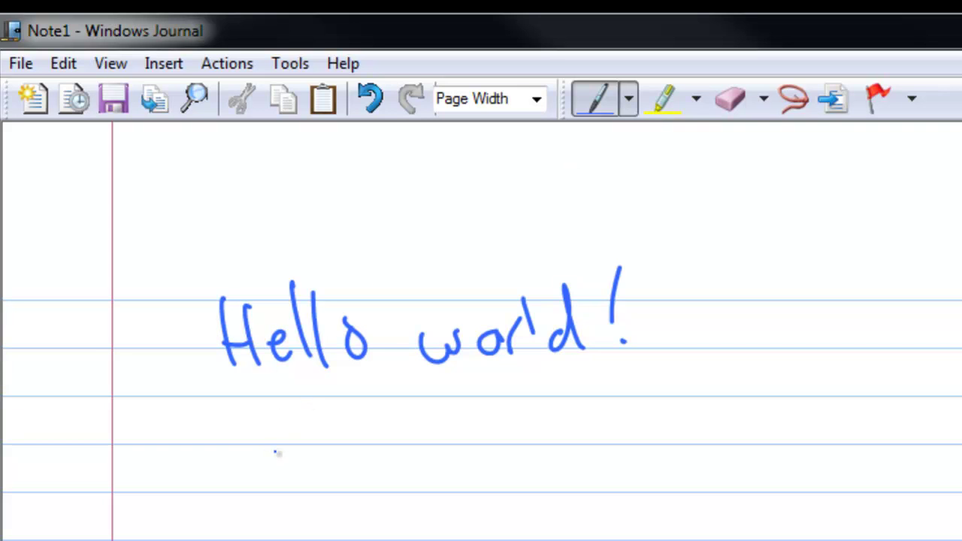
pyautogui.moveTo(257, 432); pyautogui.dragTo(257, 494)
pyautogui.moveTo(230, 431); pyautogui.dragTo(290, 425)
pyautogui.moveTo(282, 424)
pyautogui.mouseDown()
pyautogui.moveTo(301, 471)
pyautogui.moveTo(428, 461)
pyautogui.mouseUp()
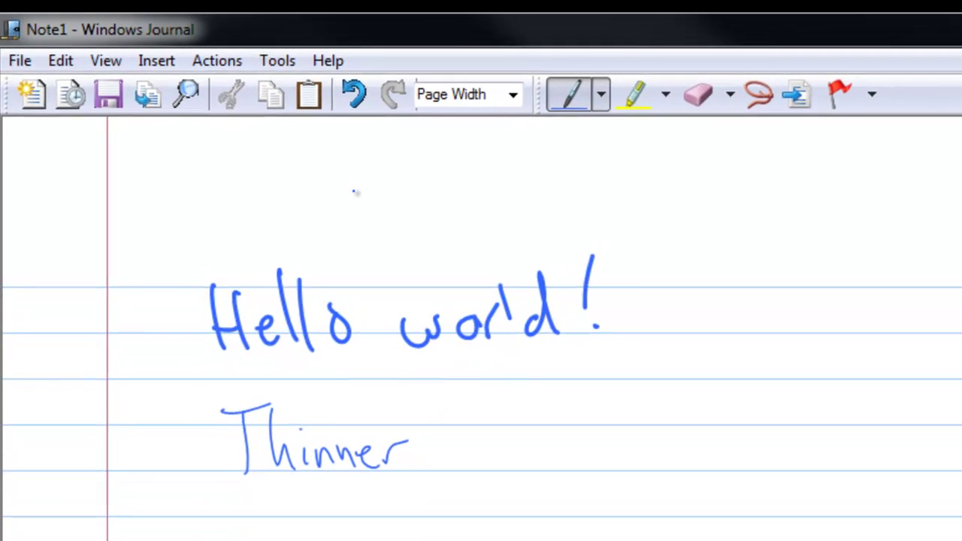
# Step: Switch to the 2 mm black marker and write 'Yo.' below 'Thinner'
pyautogui.click(600, 95)
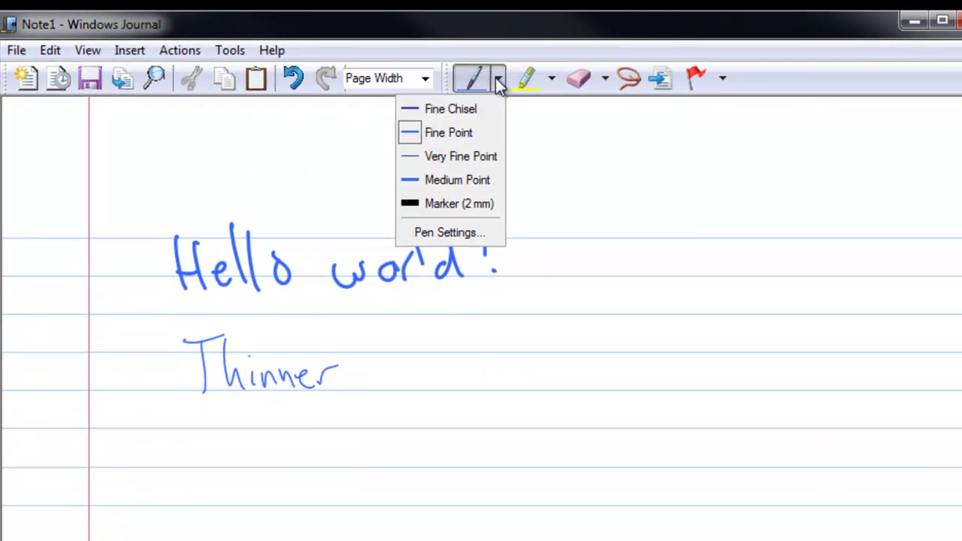
pyautogui.click(455, 203)
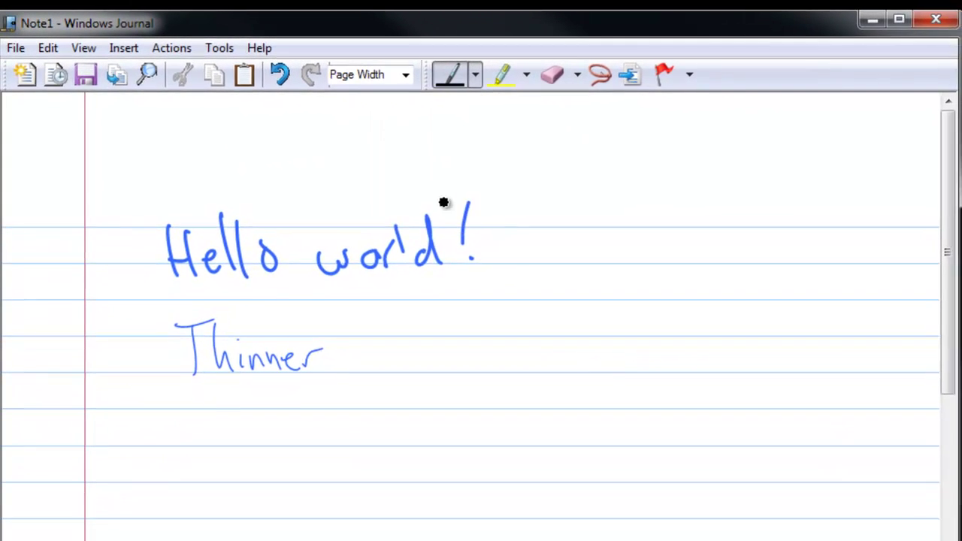
pyautogui.moveTo(178, 424); pyautogui.dragTo(214, 458)
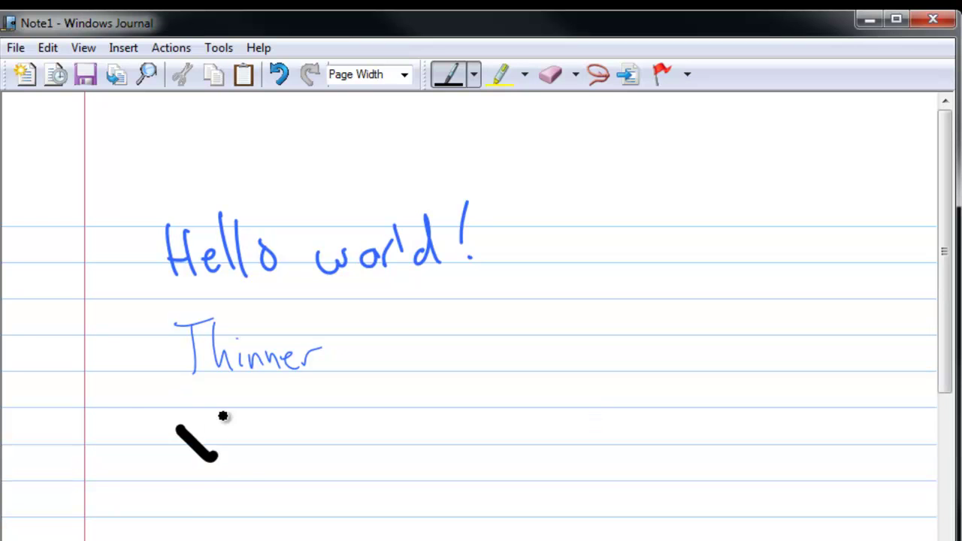
pyautogui.moveTo(227, 415); pyautogui.dragTo(189, 516)
pyautogui.moveTo(253, 472)
pyautogui.mouseDown()
pyautogui.moveTo(251, 500)
pyautogui.moveTo(254, 473)
pyautogui.mouseUp()
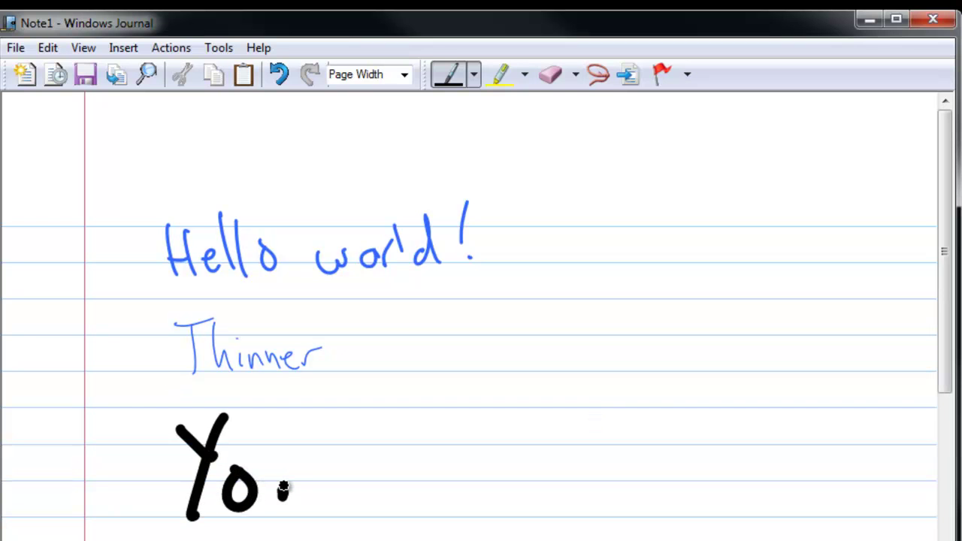
# Step: Highlight 'Hello world!' in yellow
pyautogui.click(506, 77)
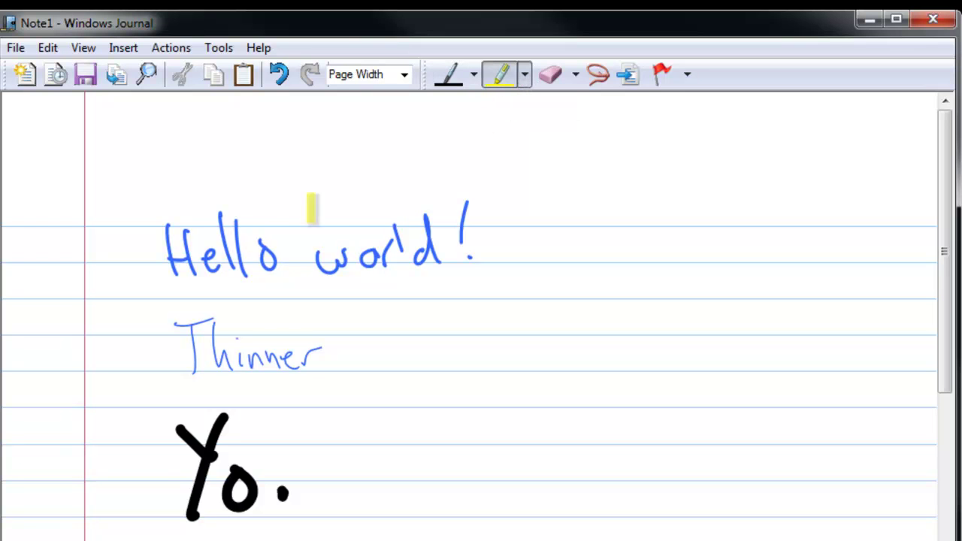
pyautogui.moveTo(147, 233)
pyautogui.mouseDown()
pyautogui.moveTo(145, 259)
pyautogui.moveTo(181, 272)
pyautogui.mouseUp()
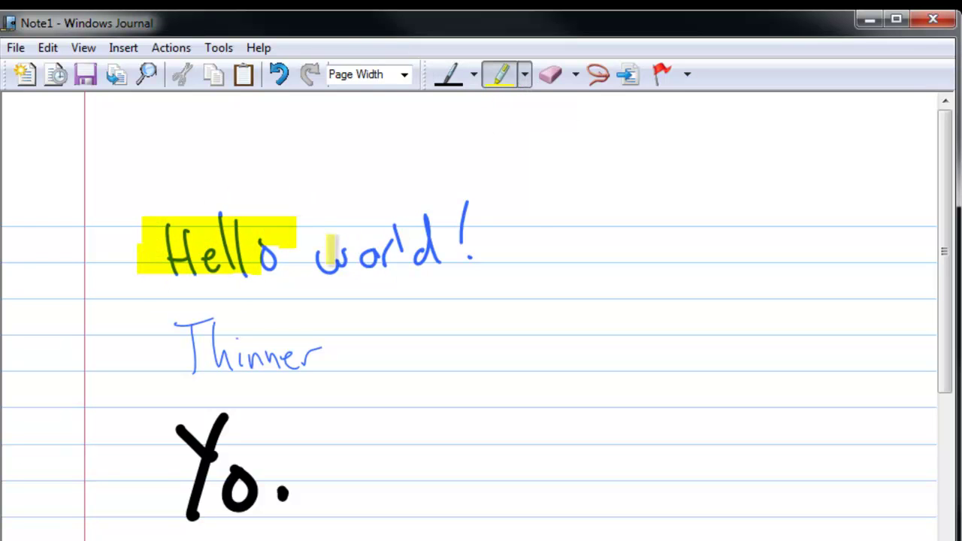
pyautogui.moveTo(332, 251)
pyautogui.mouseDown()
pyautogui.moveTo(337, 263)
pyautogui.moveTo(506, 270)
pyautogui.mouseUp()
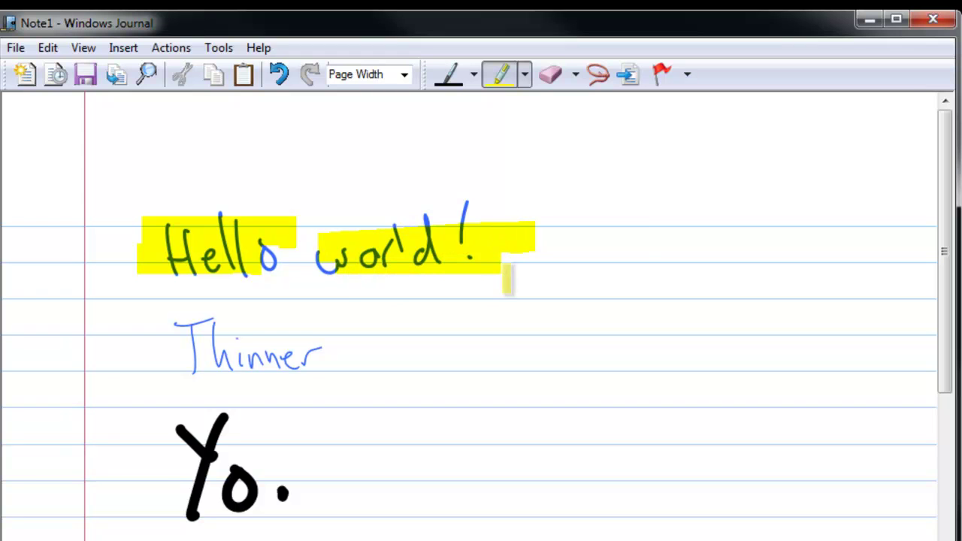
# Step: Erase 'Yo.' completely, first with the Medium eraser, then with the Stroke eraser
pyautogui.click(574, 75)
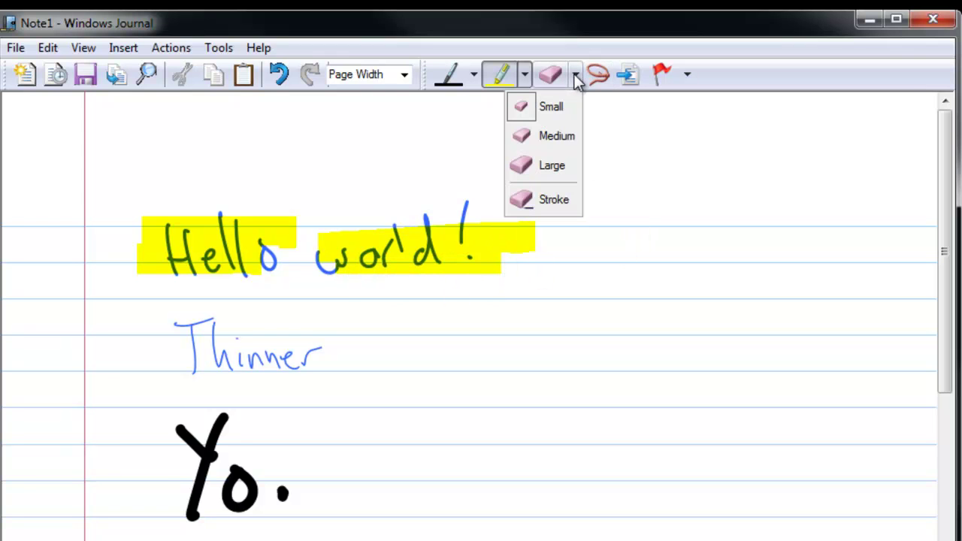
pyautogui.click(556, 137)
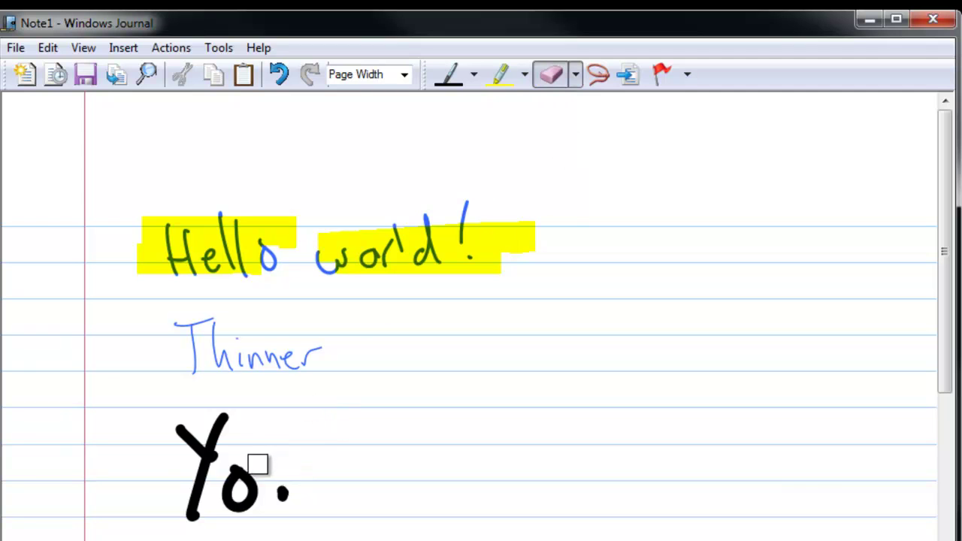
pyautogui.moveTo(257, 464); pyautogui.dragTo(260, 492)
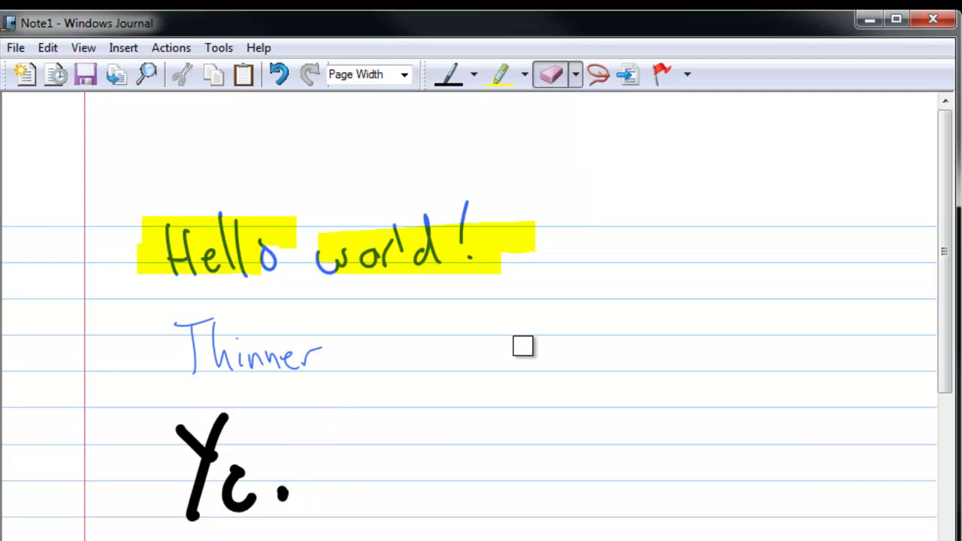
pyautogui.click(574, 74)
pyautogui.click(552, 198)
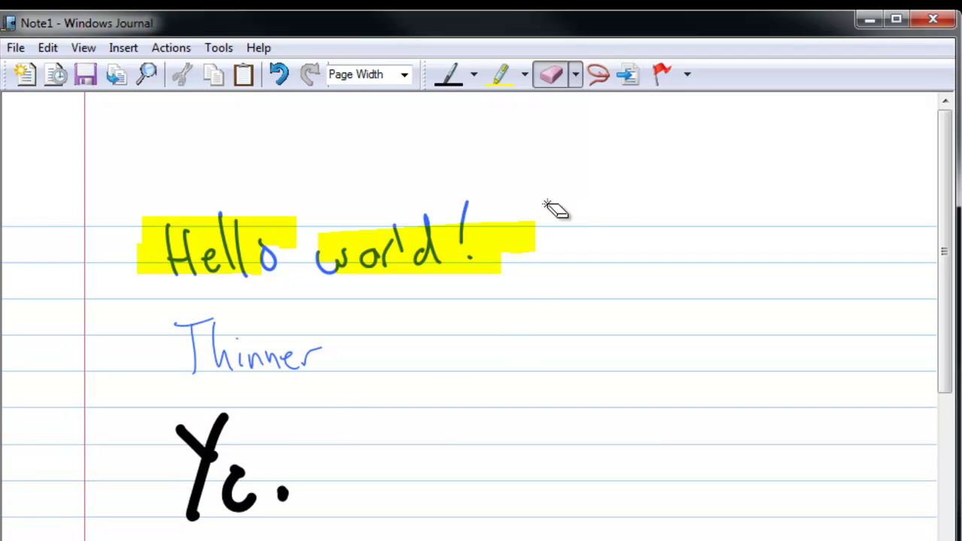
pyautogui.click(253, 511)
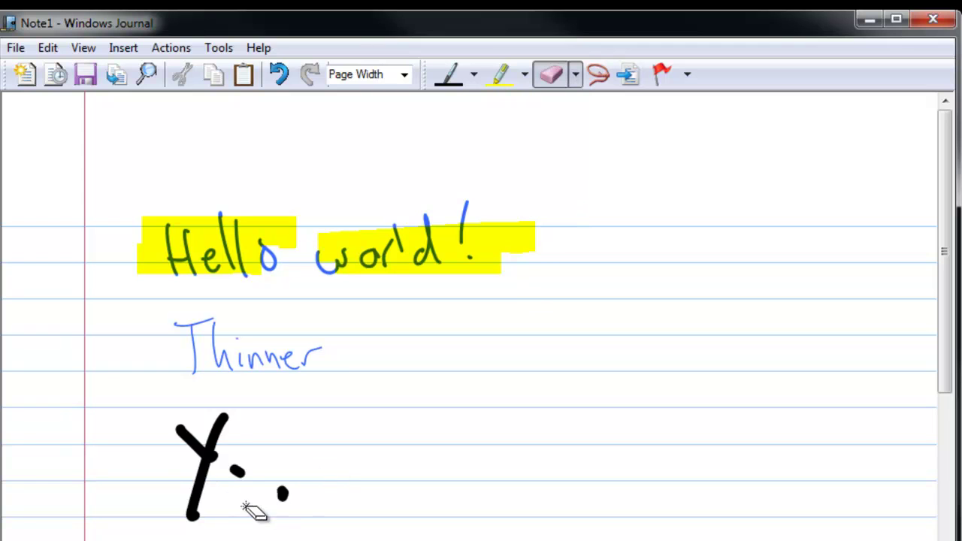
pyautogui.click(225, 443)
pyautogui.click(235, 471)
pyautogui.click(215, 457)
pyautogui.click(282, 494)
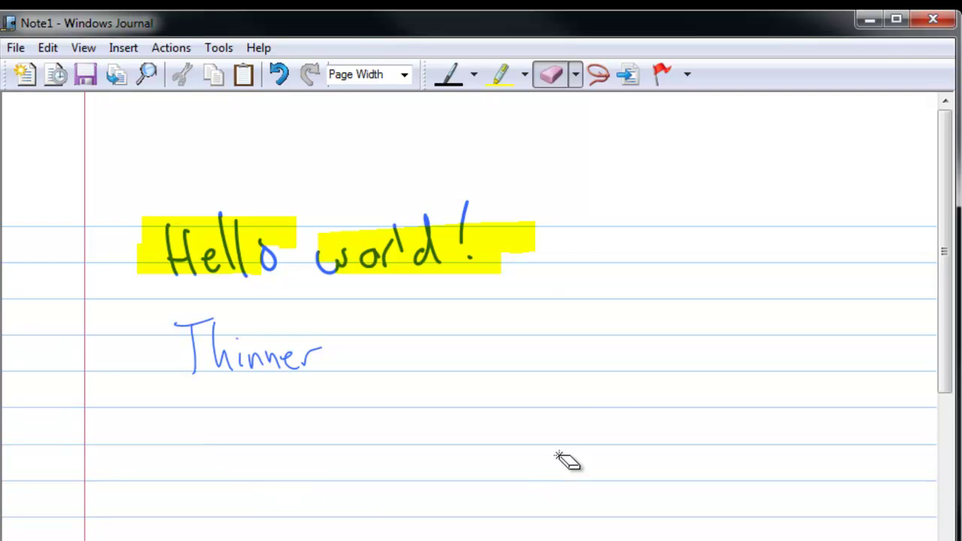
# Step: Lasso-select 'Thinner', move it to the right side of the page, and deselect
pyautogui.click(596, 75)
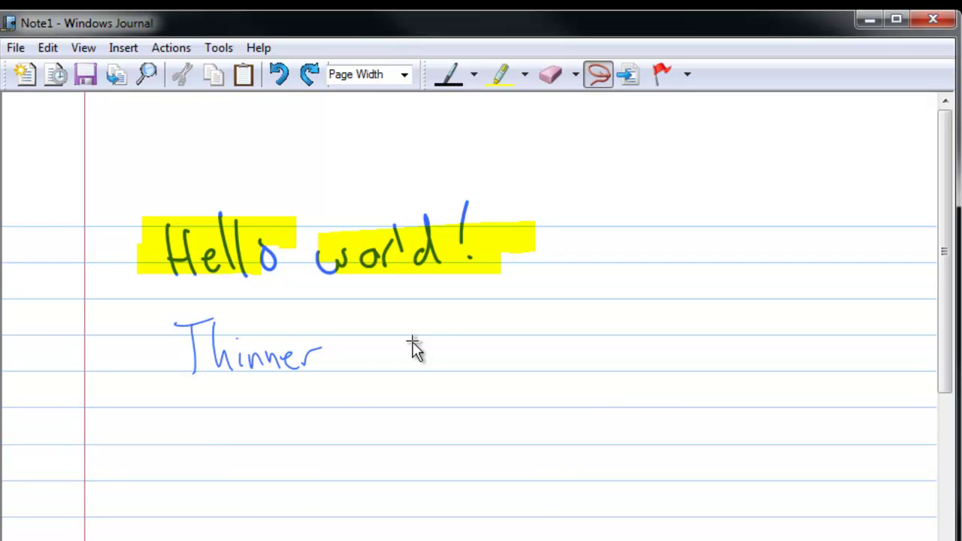
pyautogui.moveTo(355, 374)
pyautogui.mouseDown()
pyautogui.moveTo(311, 322)
pyautogui.moveTo(217, 297)
pyautogui.moveTo(133, 365)
pyautogui.moveTo(333, 420)
pyautogui.moveTo(353, 374)
pyautogui.mouseUp()
pyautogui.moveTo(232, 358); pyautogui.dragTo(650, 351)
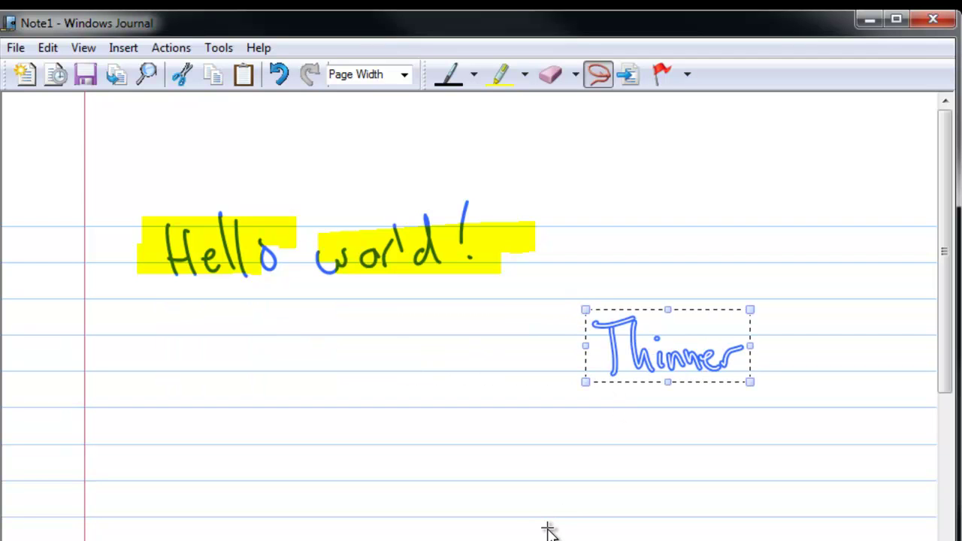
pyautogui.click(801, 367)
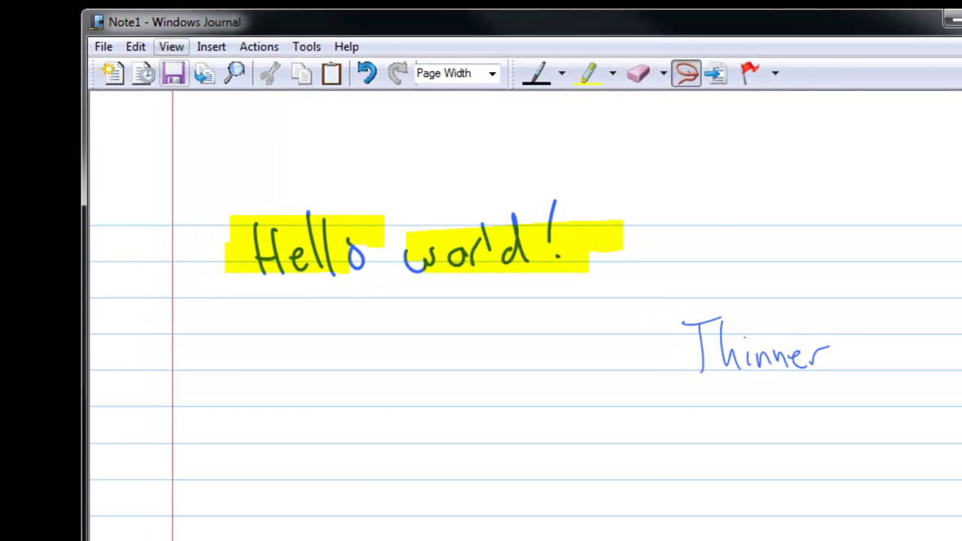
# Step: Show the Format toolbar via View > Toolbars
pyautogui.hotkey('alt', 'v')
pyautogui.press('Right')
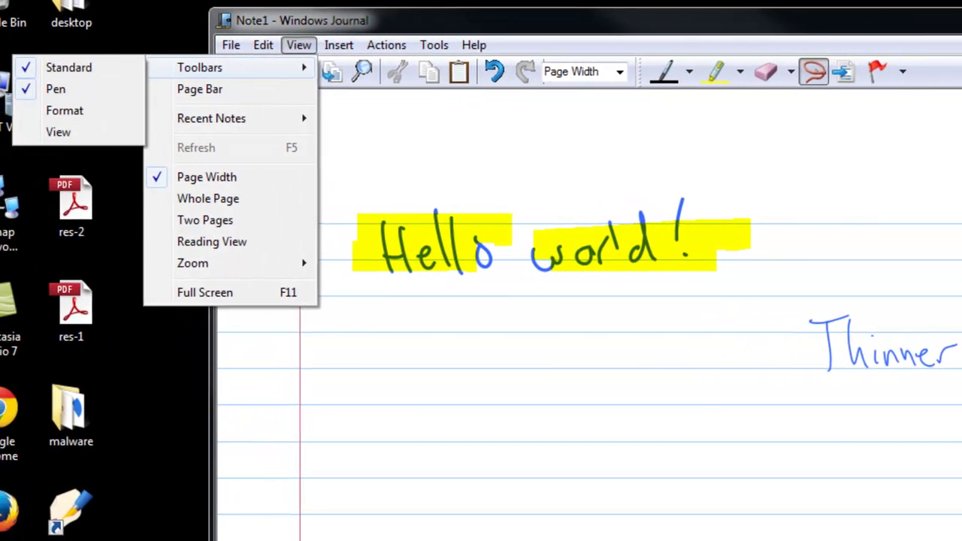
pyautogui.press('Down')
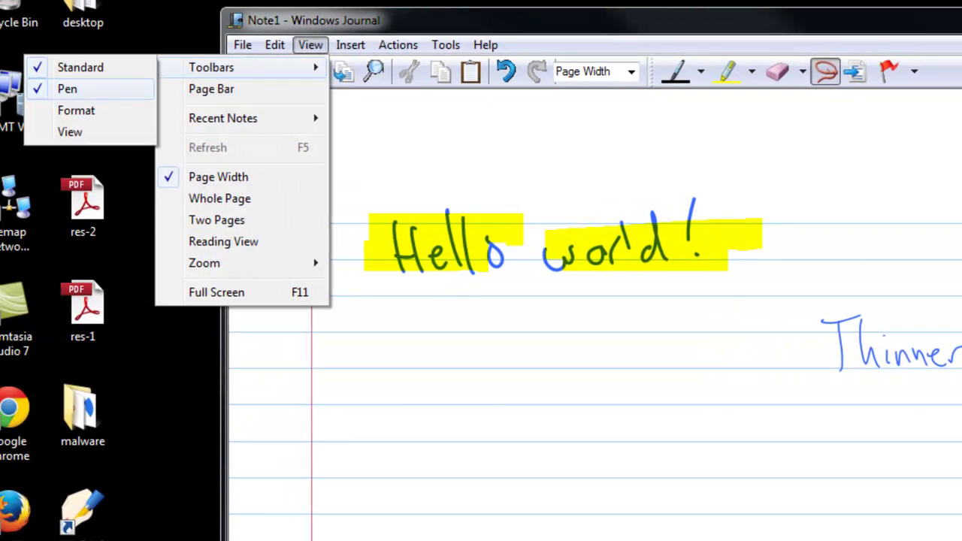
pyautogui.press('Down')
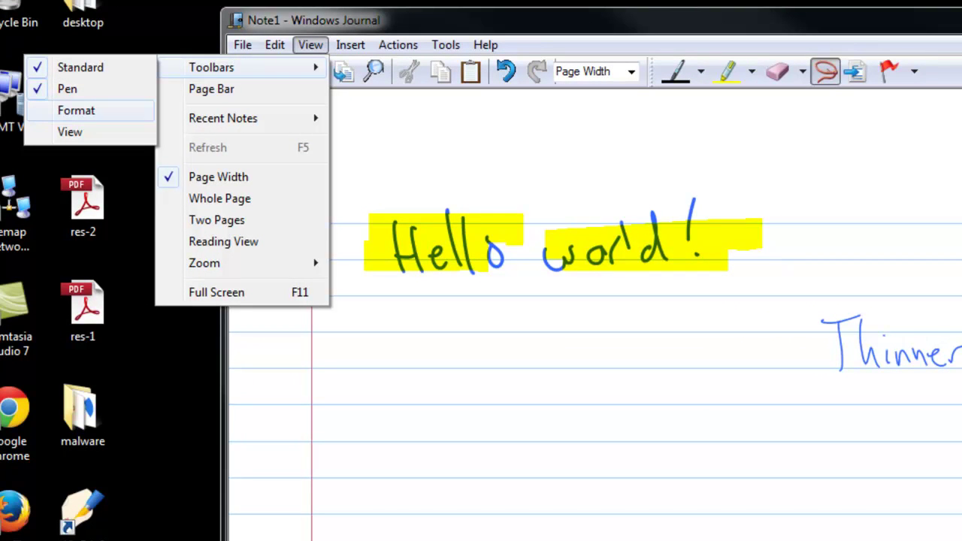
pyautogui.press('Return')
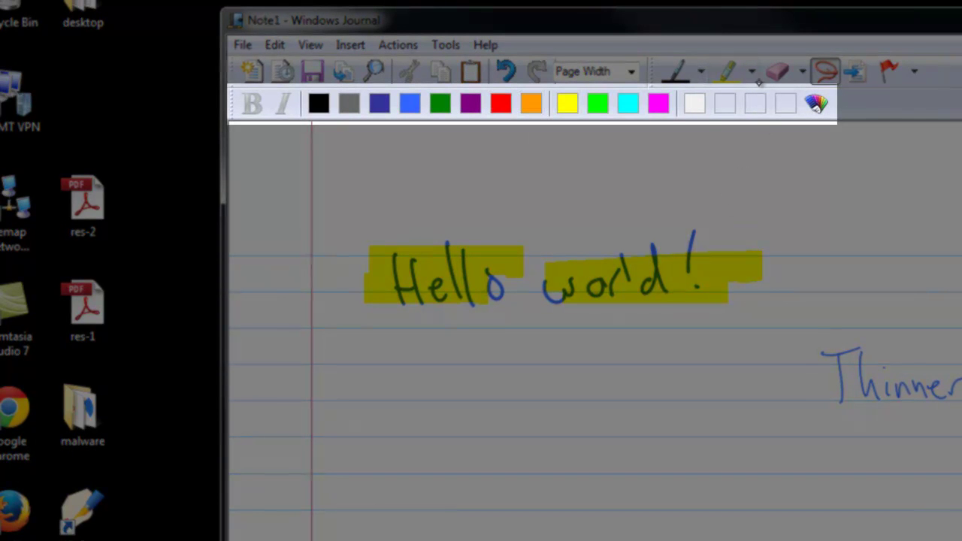
# Step: Set the pen to Medium Point with red ink
pyautogui.click(699, 73)
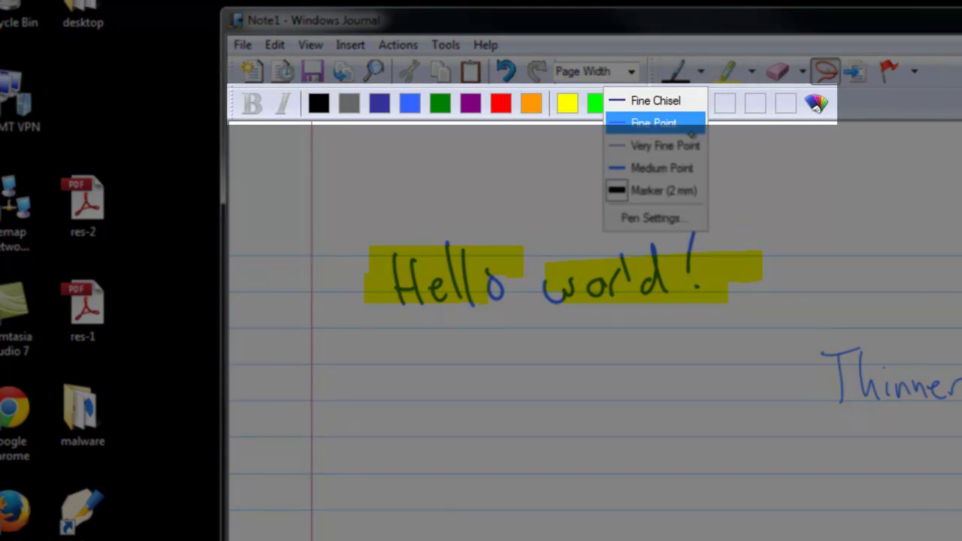
pyautogui.click(674, 168)
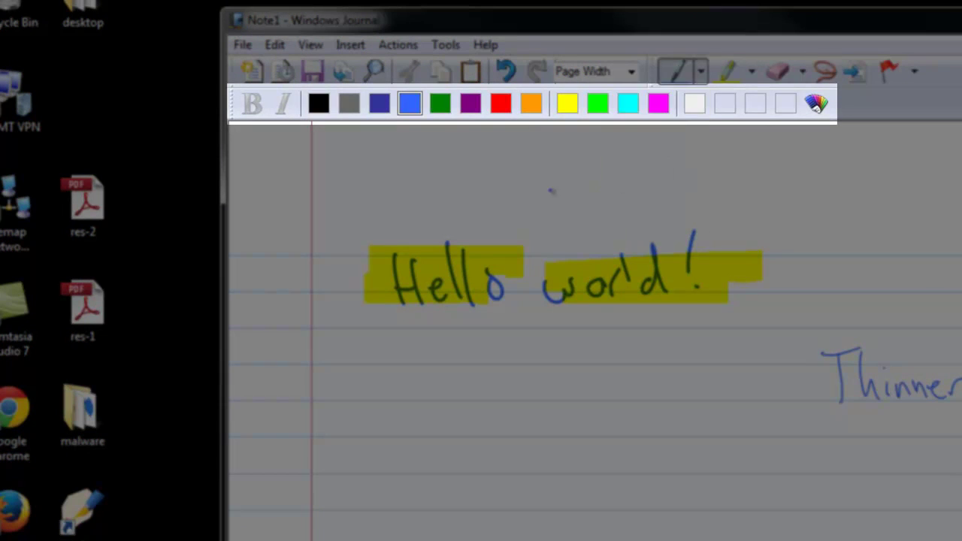
pyautogui.click(501, 104)
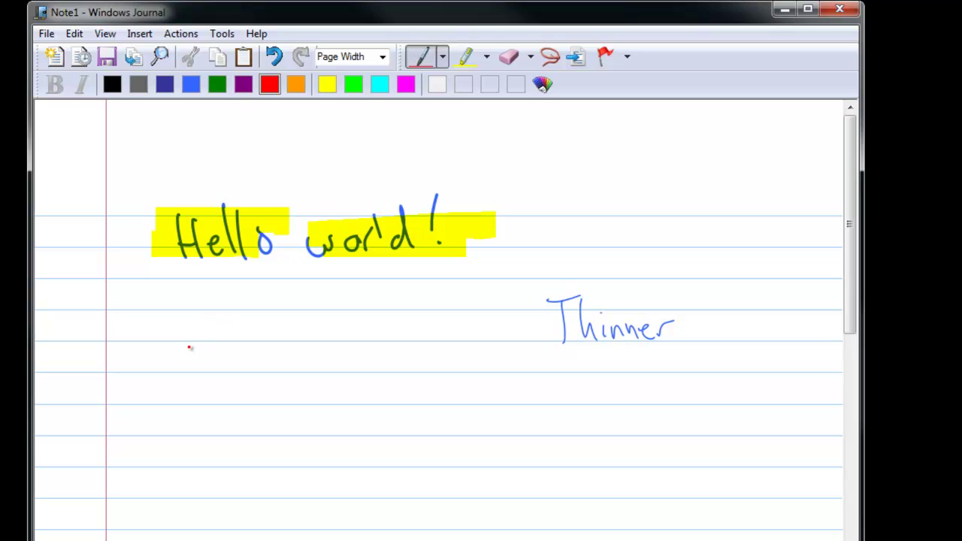
# Step: Handwrite the red equation ∫ab f'(x) dx = F(b) - F(a)
pyautogui.moveTo(189, 337); pyautogui.dragTo(181, 384)
pyautogui.click(202, 377)
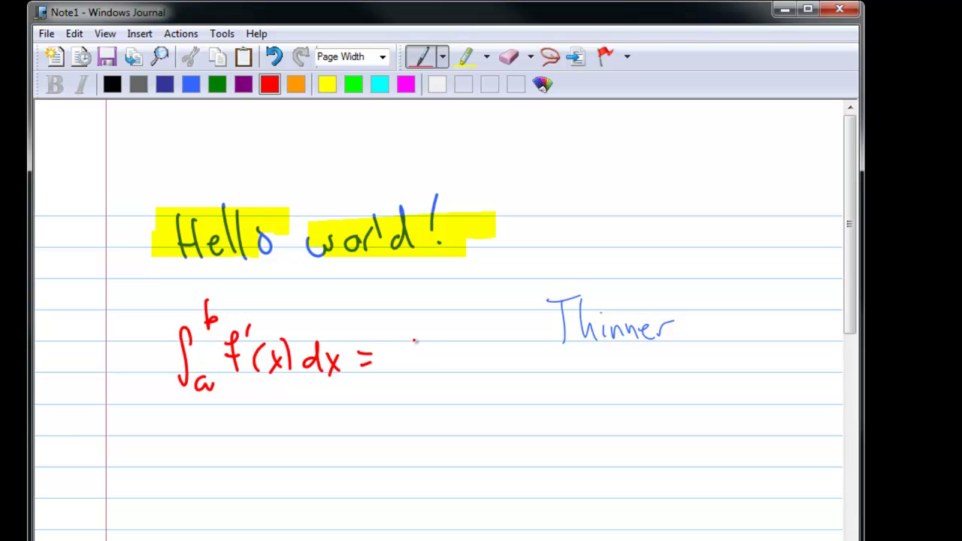
pyautogui.moveTo(394, 346); pyautogui.dragTo(395, 379)
pyautogui.moveTo(394, 346); pyautogui.dragTo(418, 344)
pyautogui.moveTo(396, 362)
pyautogui.mouseDown()
pyautogui.moveTo(413, 361)
pyautogui.moveTo(420, 375)
pyautogui.mouseUp()
pyautogui.moveTo(437, 347); pyautogui.dragTo(436, 373)
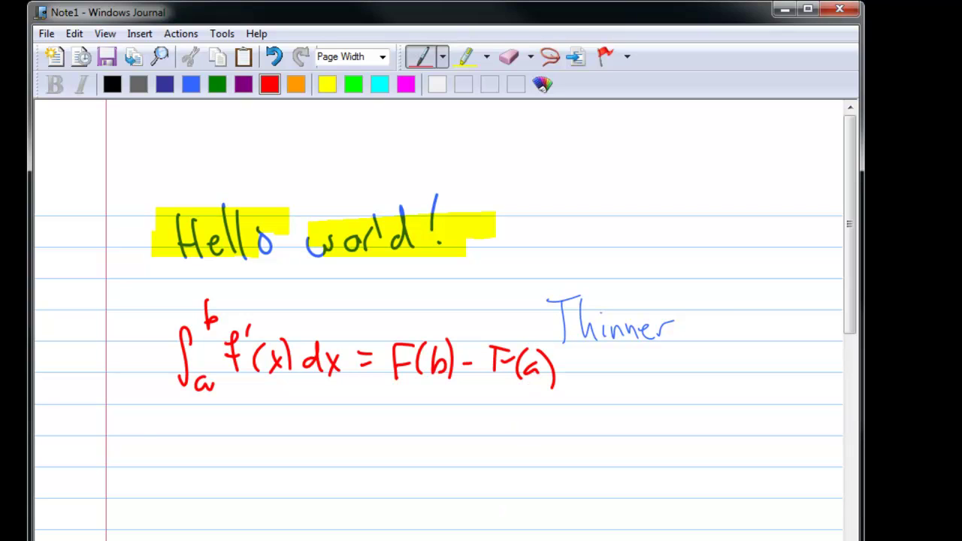
# Step: Erase the word 'Thinner' with the Eraser
pyautogui.click(508, 57)
pyautogui.moveTo(563, 316)
pyautogui.mouseDown()
pyautogui.moveTo(601, 323)
pyautogui.moveTo(611, 309)
pyautogui.moveTo(568, 306)
pyautogui.mouseUp()
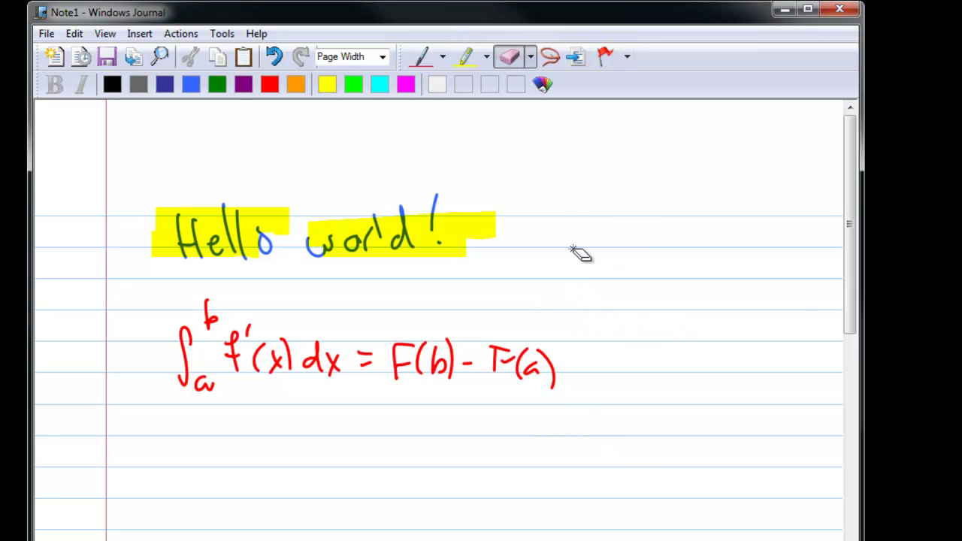
pyautogui.click(550, 56)
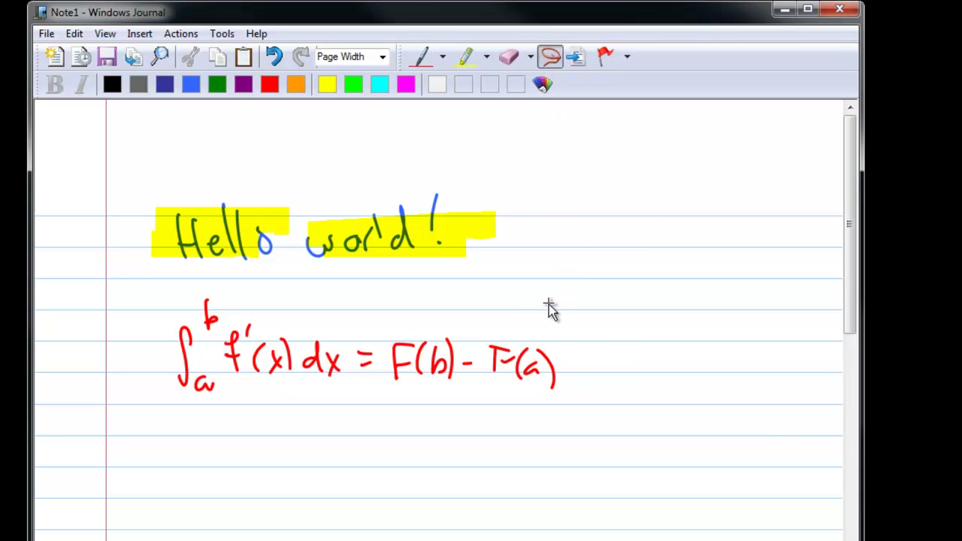
# Step: Lasso the red equation, drag it to the right, and deselect it
pyautogui.moveTo(544, 307)
pyautogui.mouseDown()
pyautogui.moveTo(276, 292)
pyautogui.moveTo(515, 444)
pyautogui.moveTo(547, 296)
pyautogui.moveTo(544, 303)
pyautogui.mouseUp()
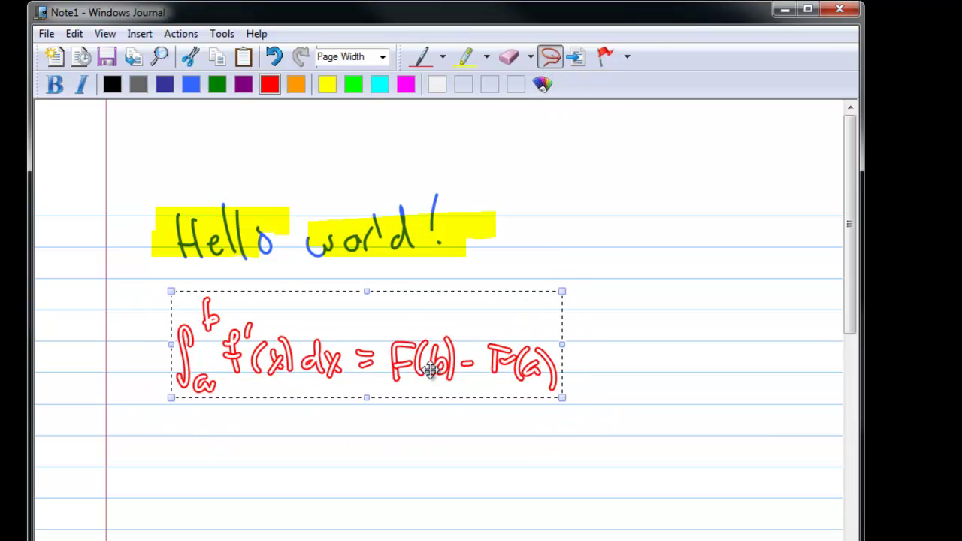
pyautogui.moveTo(599, 366); pyautogui.dragTo(671, 361)
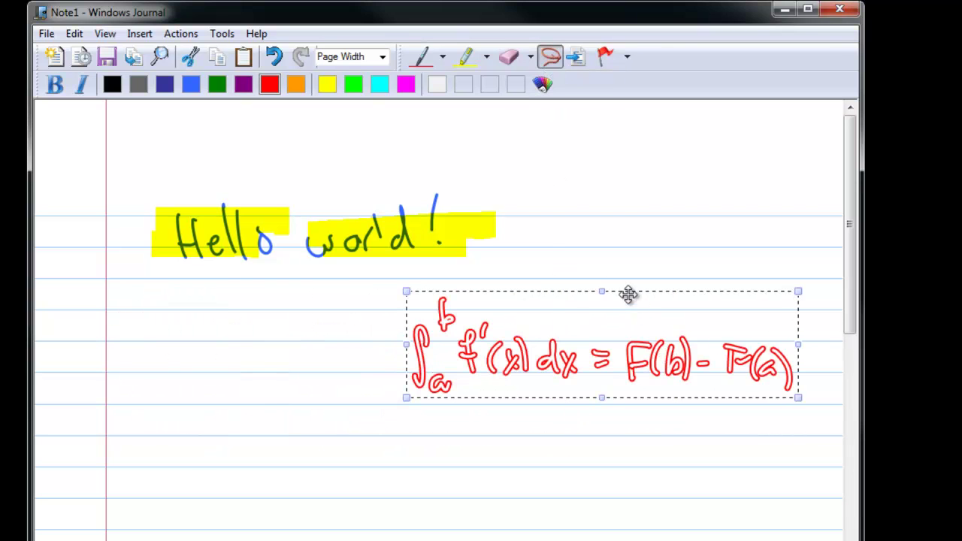
pyautogui.click(552, 274)
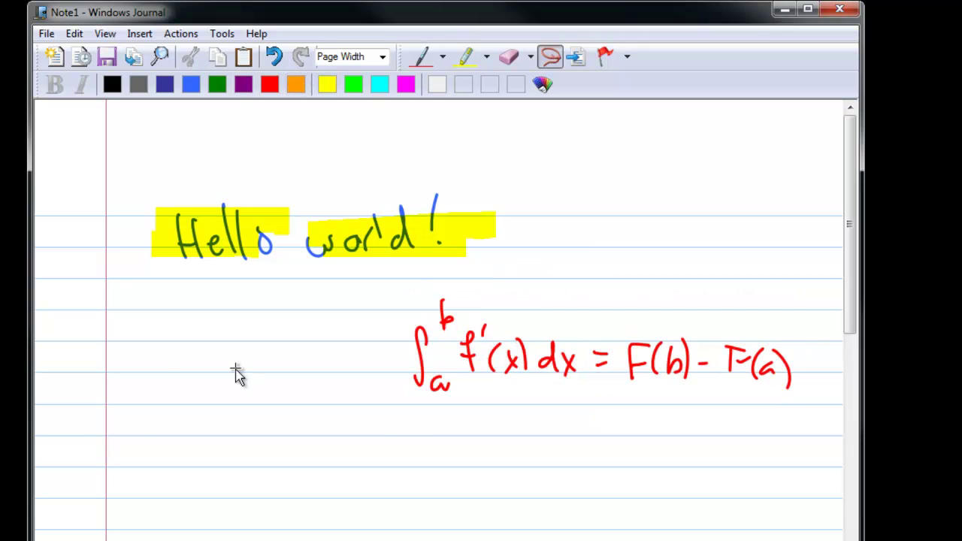
# Step: Write the label 'Fundamental Th'm of Calc' in orange ink
pyautogui.click(422, 56)
pyautogui.moveTo(181, 328); pyautogui.dragTo(185, 352)
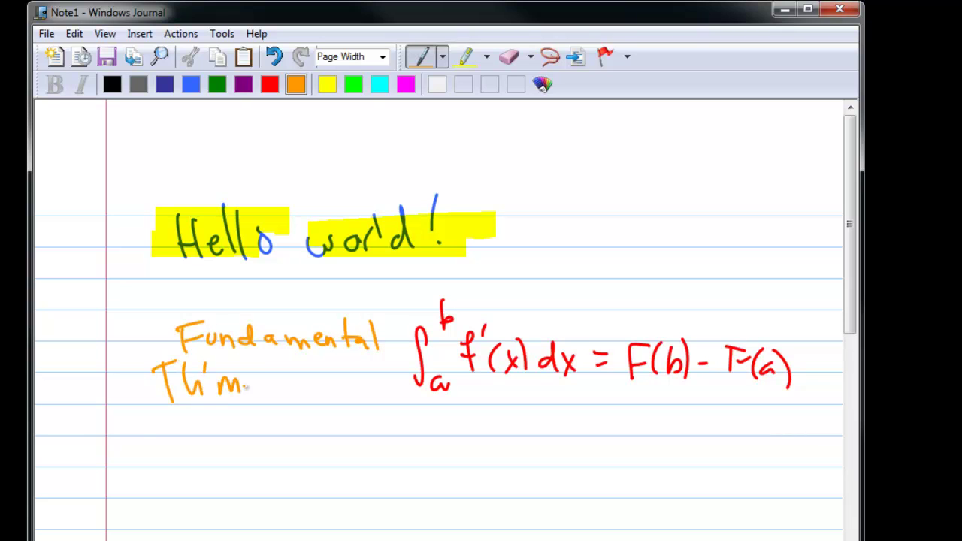
pyautogui.moveTo(283, 383); pyautogui.dragTo(286, 379)
pyautogui.moveTo(308, 359); pyautogui.dragTo(302, 418)
pyautogui.moveTo(291, 393); pyautogui.dragTo(308, 389)
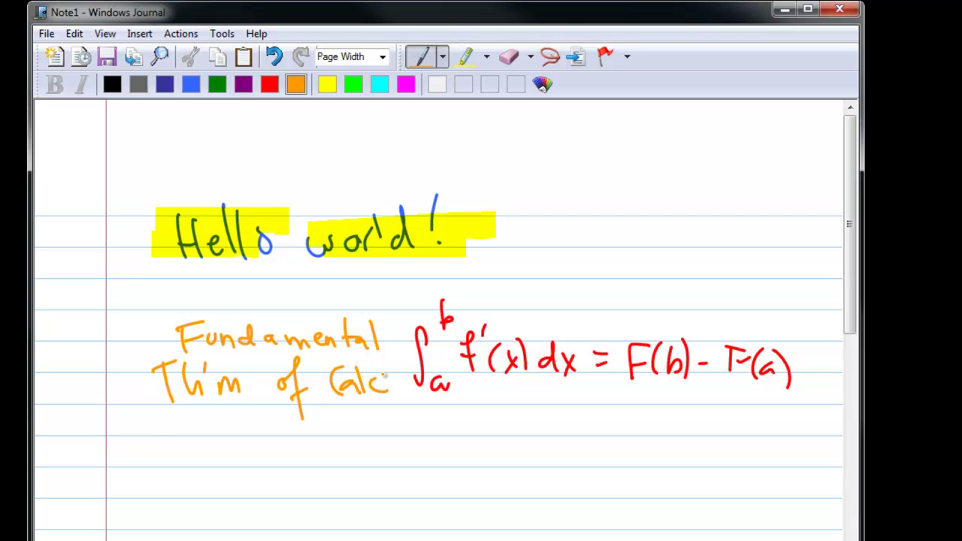
# Step: Undo the stray stroke and insert space below 'Hello world!' to push content down
pyautogui.click(273, 56)
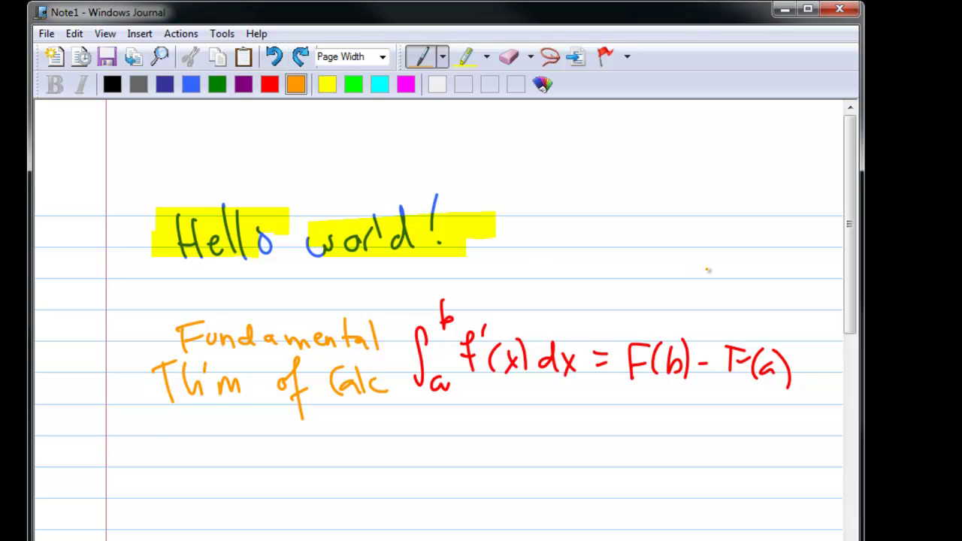
pyautogui.click(575, 64)
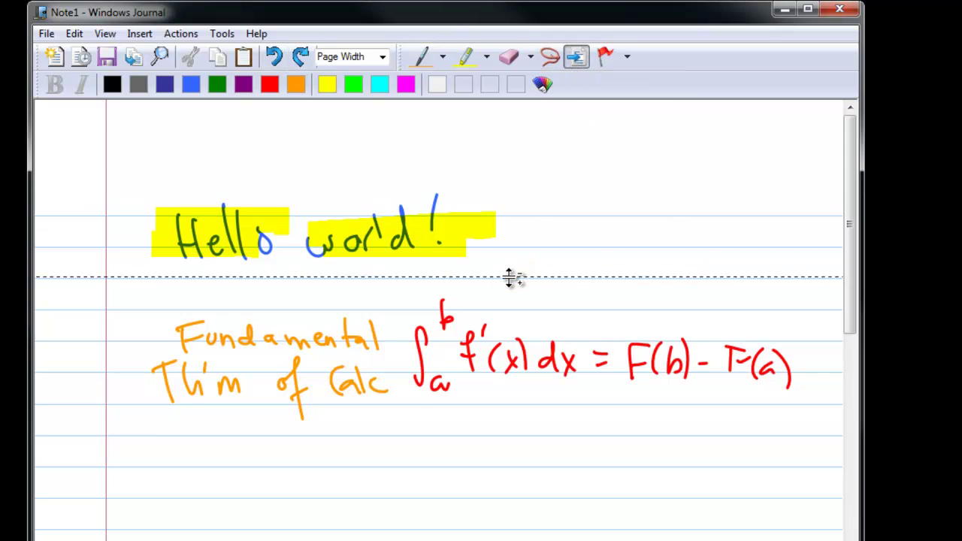
pyautogui.moveTo(511, 276); pyautogui.dragTo(519, 418)
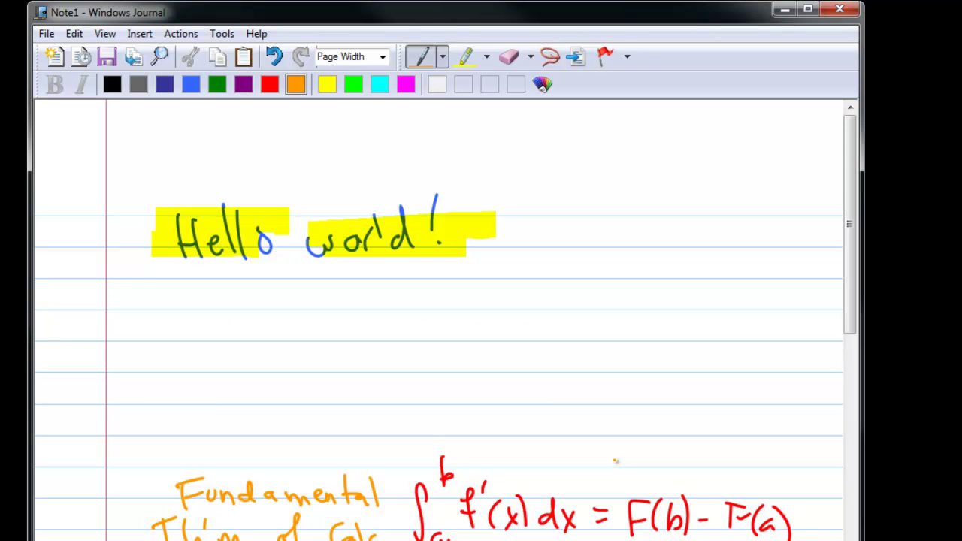
# Step: Draw in blue the graph axes, a rising curve, and vertical lines labelled a and b
pyautogui.click(190, 85)
pyautogui.moveTo(345, 303); pyautogui.dragTo(340, 420)
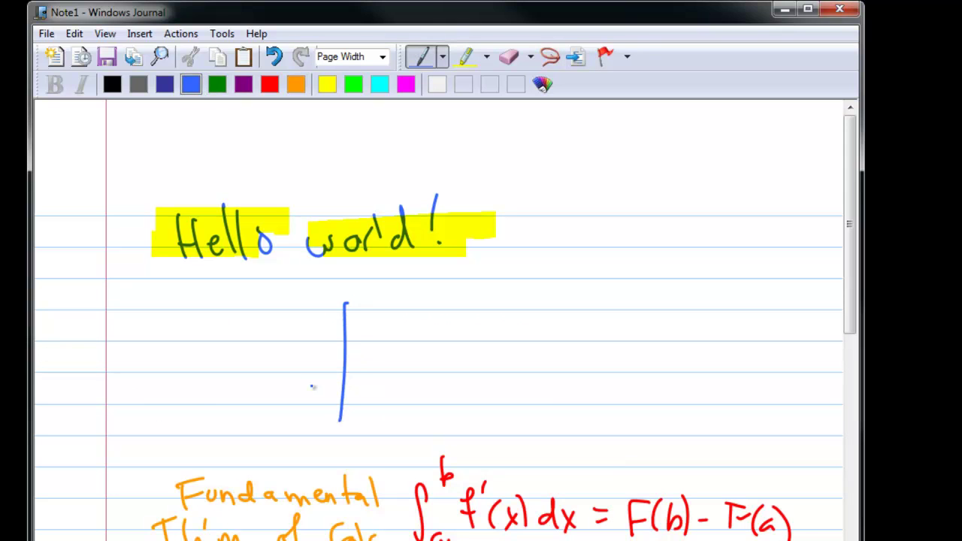
pyautogui.moveTo(302, 381); pyautogui.dragTo(526, 390)
pyautogui.moveTo(293, 347); pyautogui.dragTo(495, 303)
pyautogui.moveTo(380, 318); pyautogui.dragTo(381, 402)
pyautogui.moveTo(456, 308); pyautogui.dragTo(460, 384)
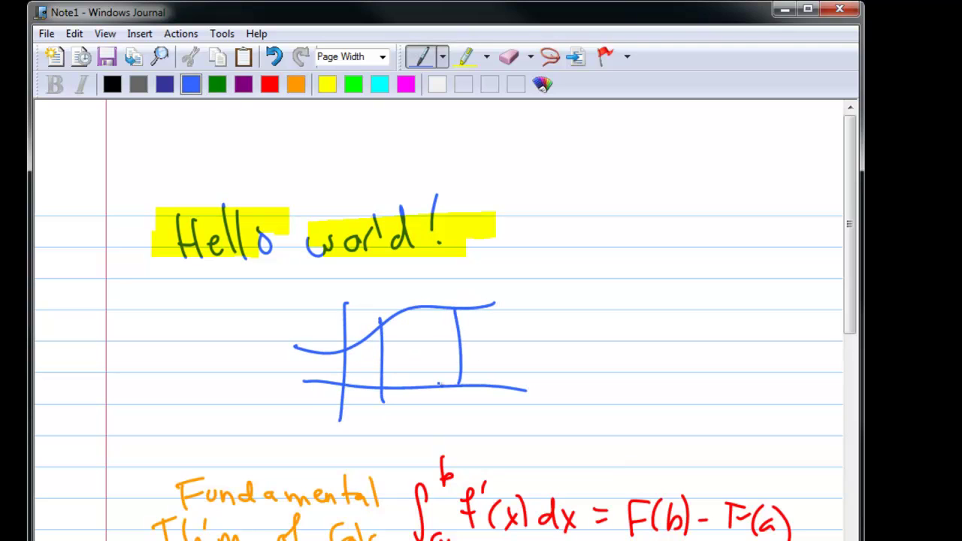
pyautogui.moveTo(395, 425); pyautogui.dragTo(396, 437)
pyautogui.moveTo(451, 398); pyautogui.dragTo(452, 430)
# Step: Hatch the area between a and b, then erase 'Hello world!' and its highlight
pyautogui.moveTo(413, 311)
pyautogui.mouseDown()
pyautogui.moveTo(383, 353)
pyautogui.moveTo(392, 372)
pyautogui.mouseUp()
pyautogui.moveTo(435, 316)
pyautogui.mouseDown()
pyautogui.moveTo(394, 383)
pyautogui.moveTo(405, 384)
pyautogui.mouseUp()
pyautogui.moveTo(448, 319)
pyautogui.mouseDown()
pyautogui.moveTo(417, 385)
pyautogui.moveTo(428, 385)
pyautogui.mouseUp()
pyautogui.moveTo(454, 352); pyautogui.dragTo(441, 384)
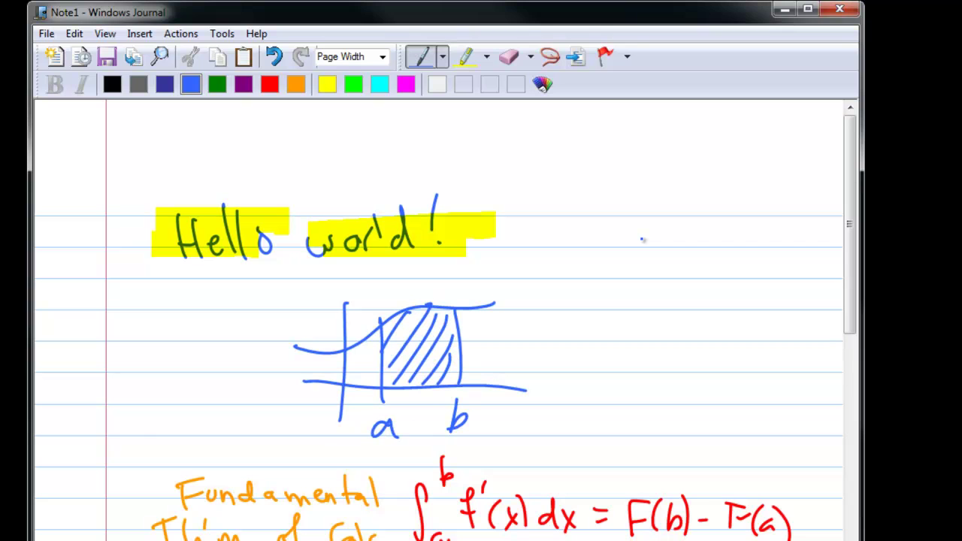
pyautogui.click(508, 56)
pyautogui.moveTo(187, 214)
pyautogui.mouseDown()
pyautogui.moveTo(208, 242)
pyautogui.moveTo(411, 219)
pyautogui.moveTo(439, 242)
pyautogui.mouseUp()
# Step: Remove the gap above the graph, add page 2, and write 'Blah Blah' in green
pyautogui.click(576, 57)
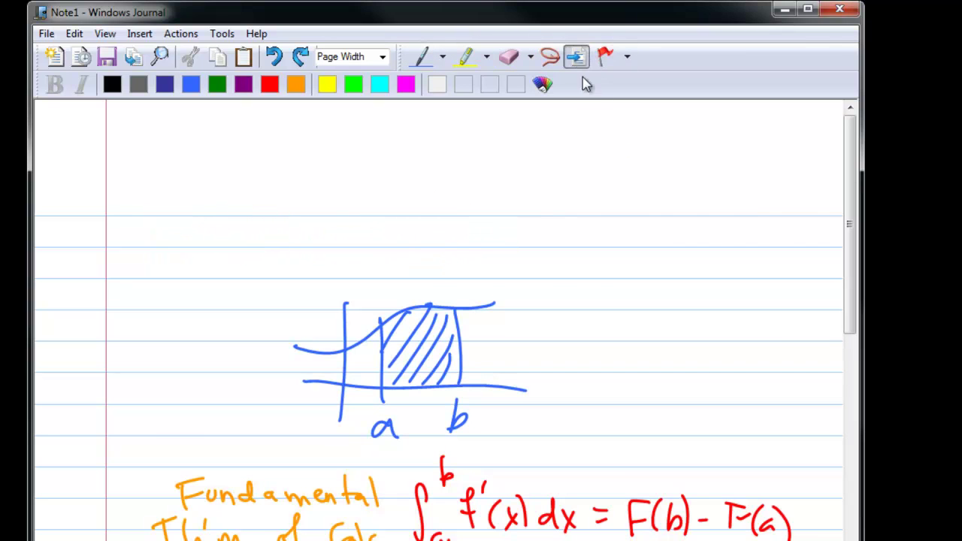
pyautogui.moveTo(547, 282); pyautogui.dragTo(547, 218)
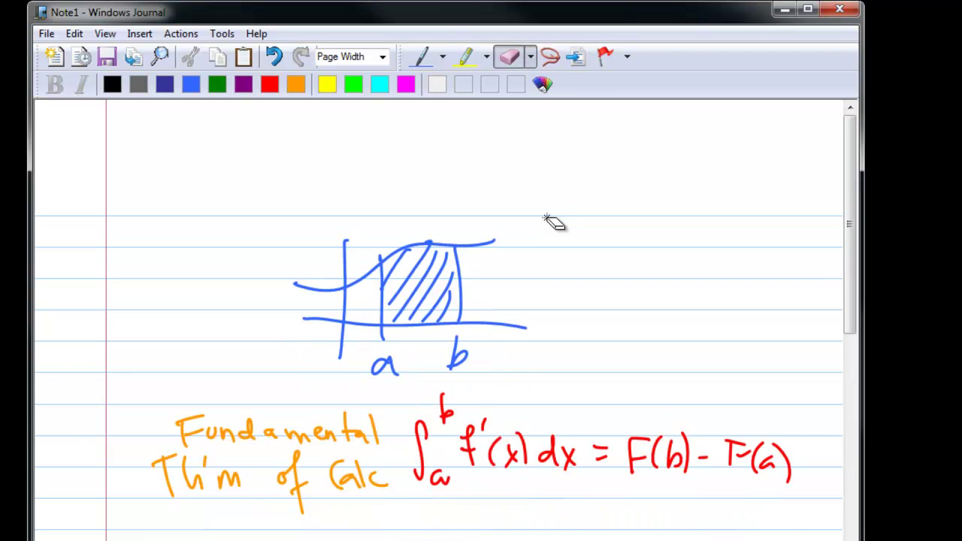
pyautogui.moveTo(849, 208); pyautogui.dragTo(851, 494)
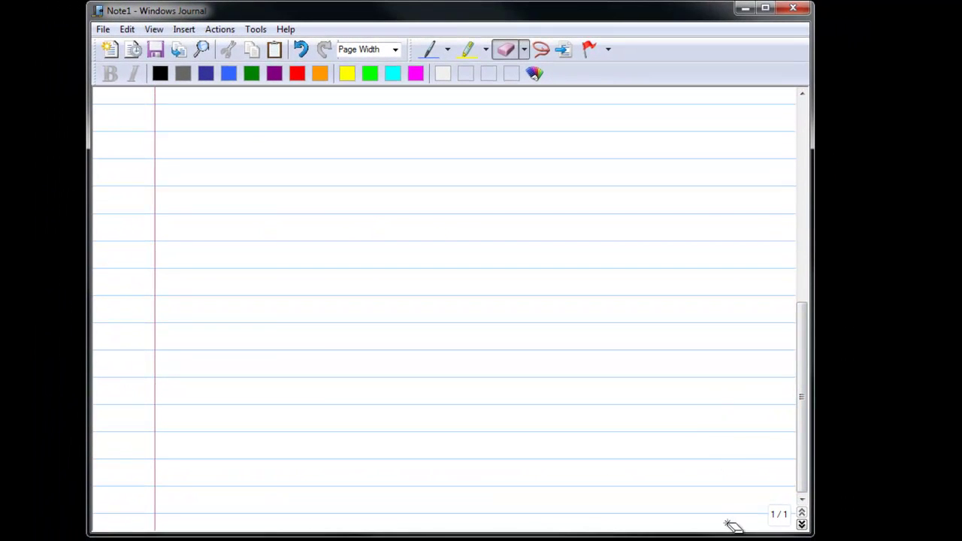
pyautogui.click(801, 524)
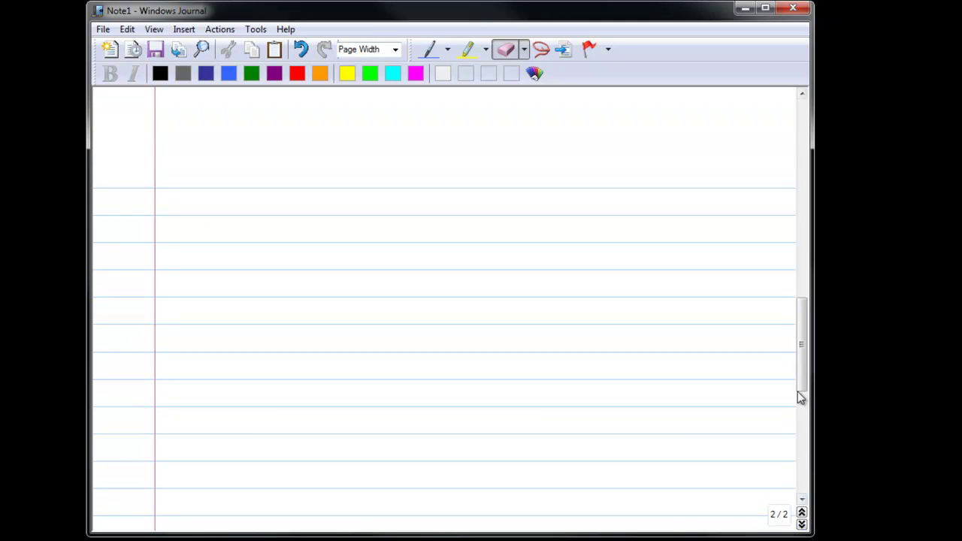
pyautogui.moveTo(799, 395); pyautogui.dragTo(652, 337)
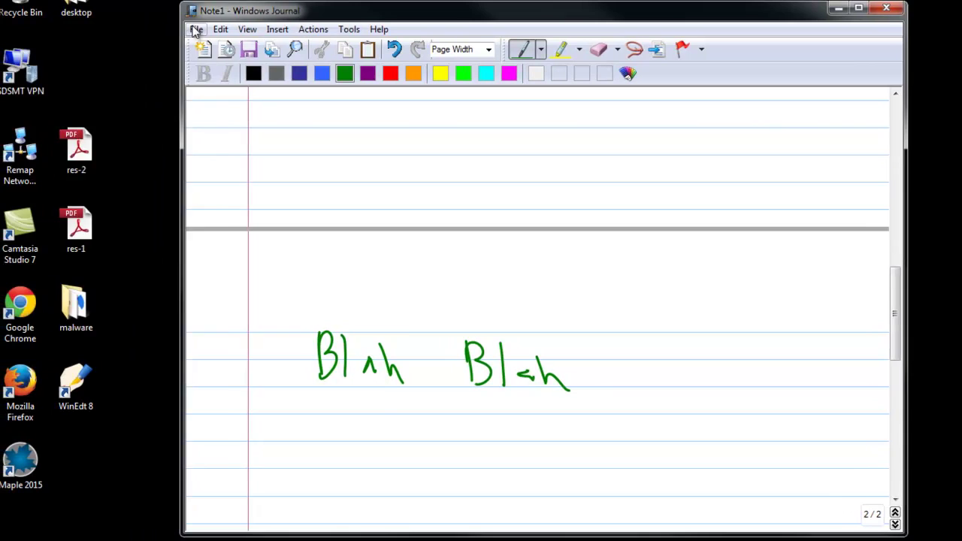
# Step: Save the note as intro-note.jnt in a new Desktop folder named calc-1
pyautogui.click(195, 30)
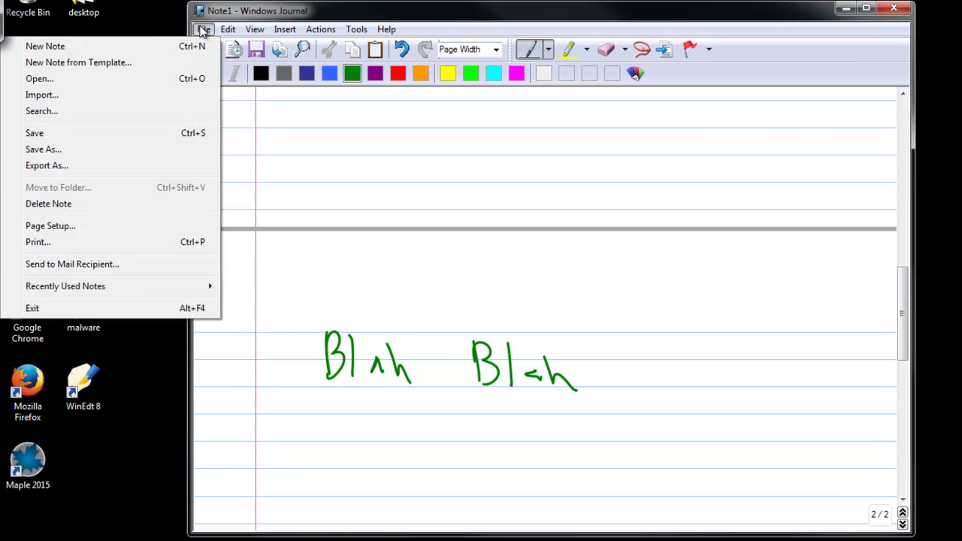
pyautogui.click(165, 136)
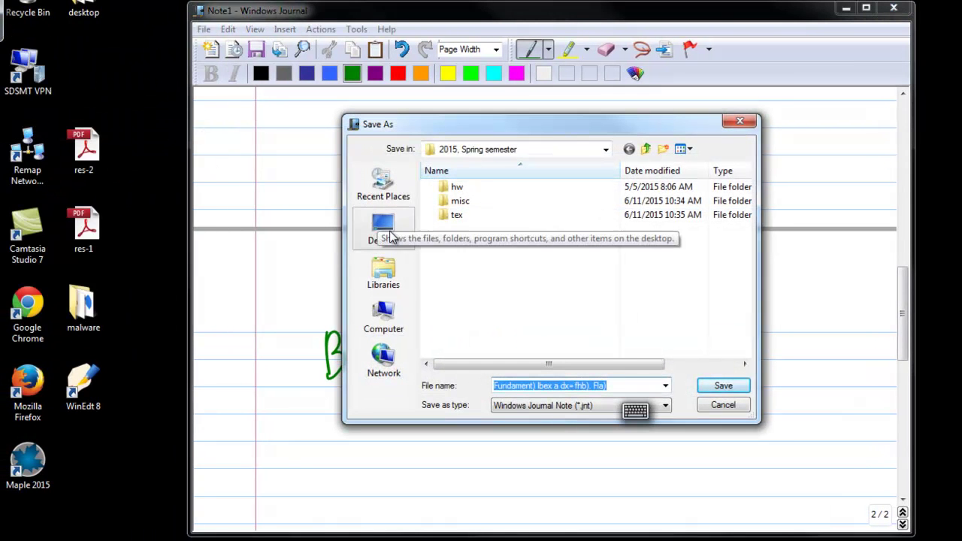
pyautogui.click(390, 238)
pyautogui.click(664, 148)
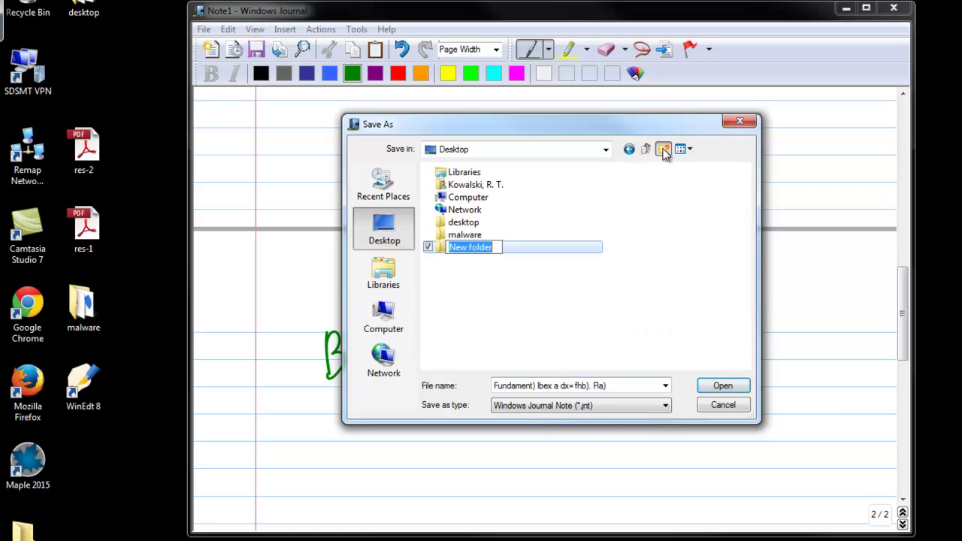
pyautogui.write('calc-1')
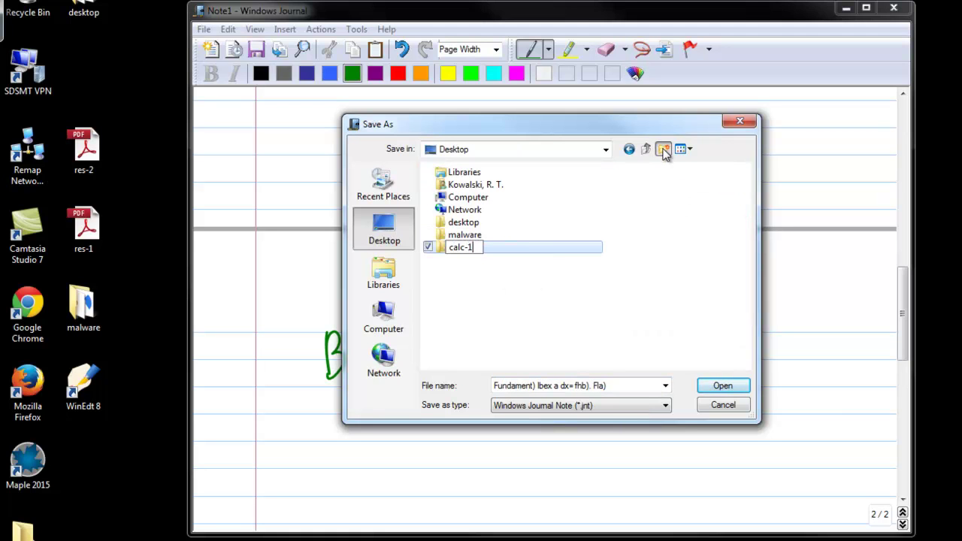
pyautogui.press('Return')
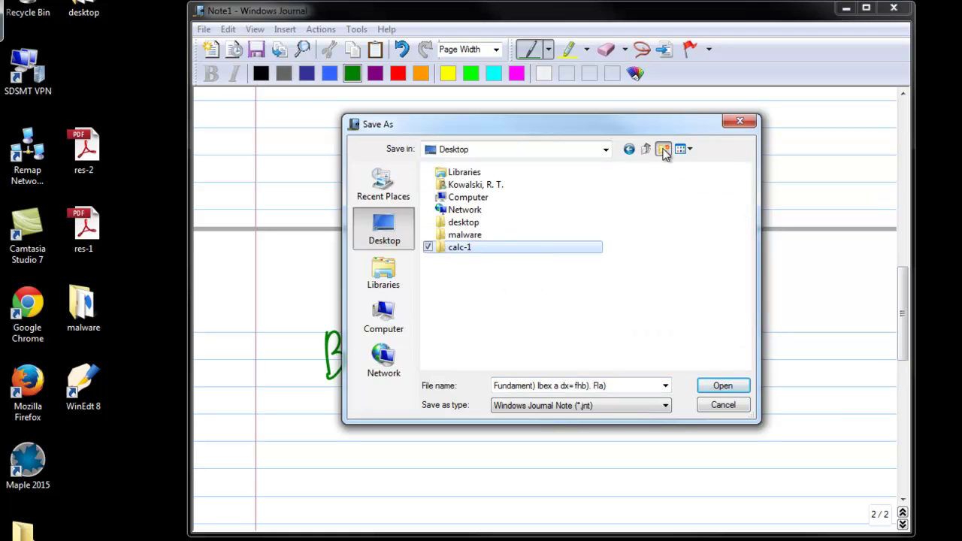
pyautogui.doubleClick(486, 251)
pyautogui.click(628, 385)
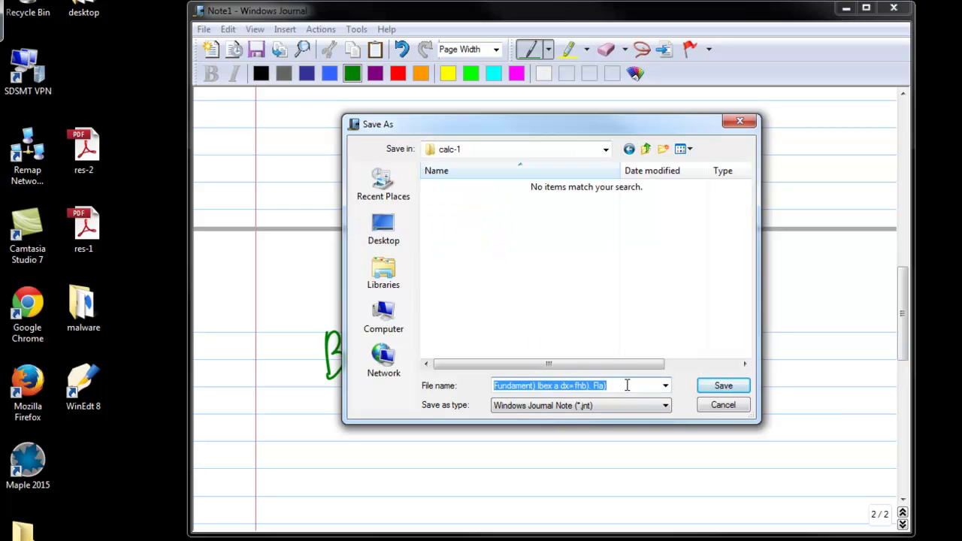
pyautogui.press('BackSpace')
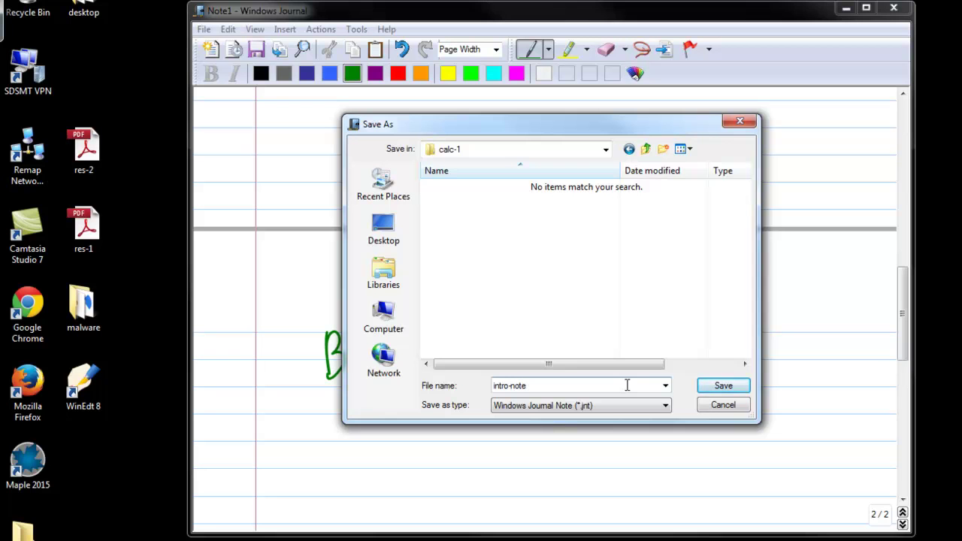
pyautogui.click(728, 386)
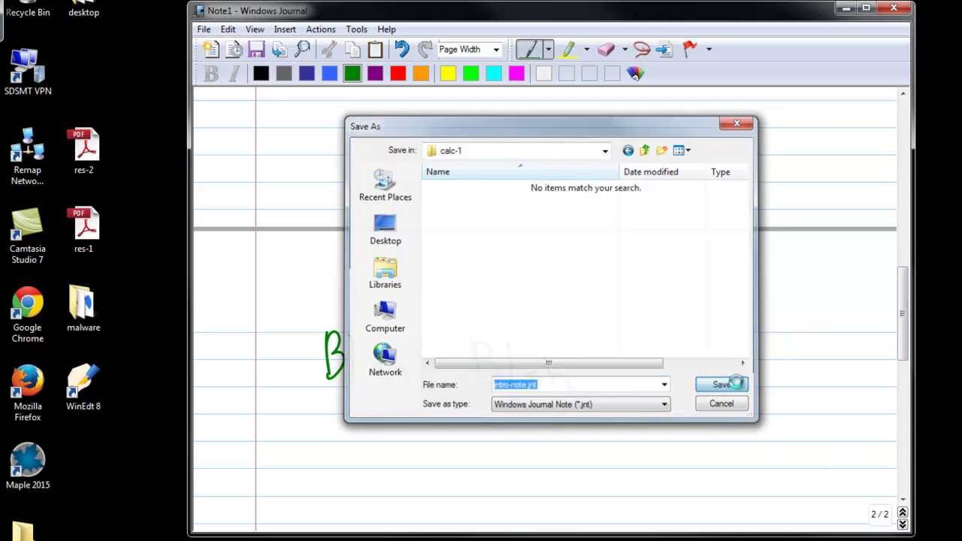
# Step: Close Journal, open the calc-1 desktop folder, and reopen intro-note to check it before closing
pyautogui.click(893, 9)
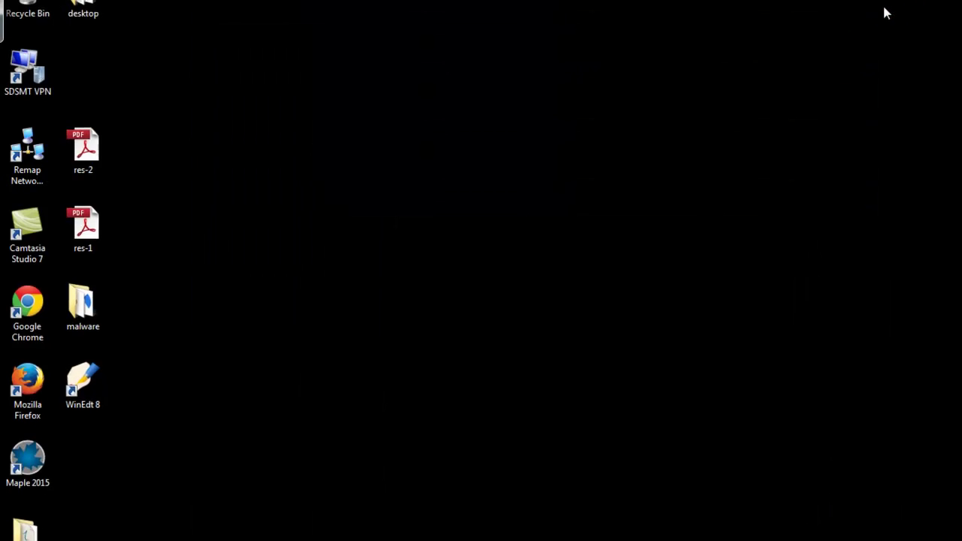
pyautogui.doubleClick(24, 520)
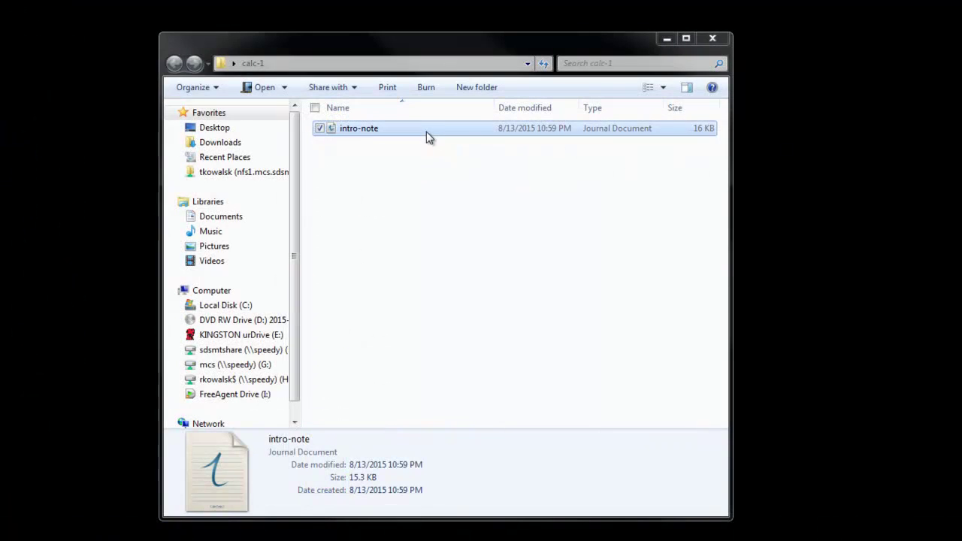
pyautogui.doubleClick(511, 174)
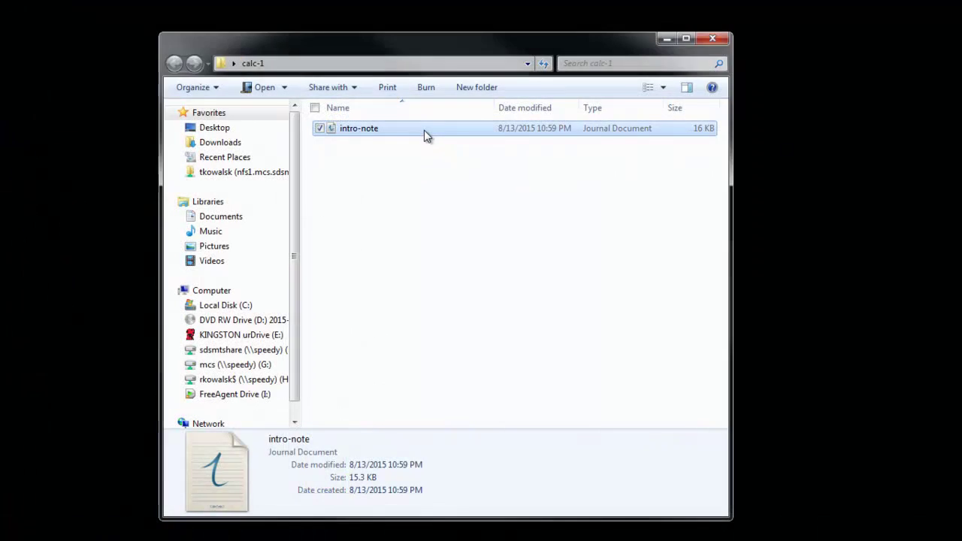
pyautogui.moveTo(745, 315); pyautogui.dragTo(729, 123)
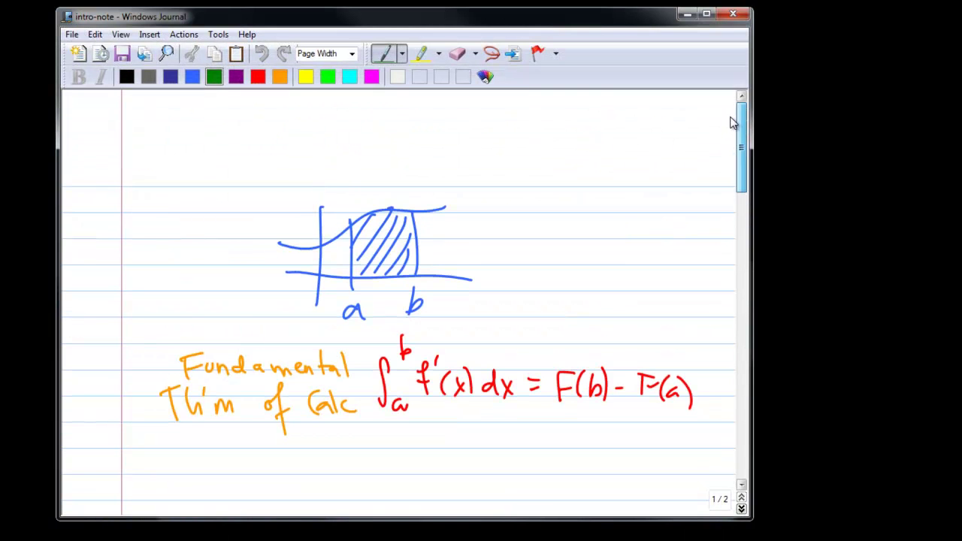
pyautogui.click(731, 12)
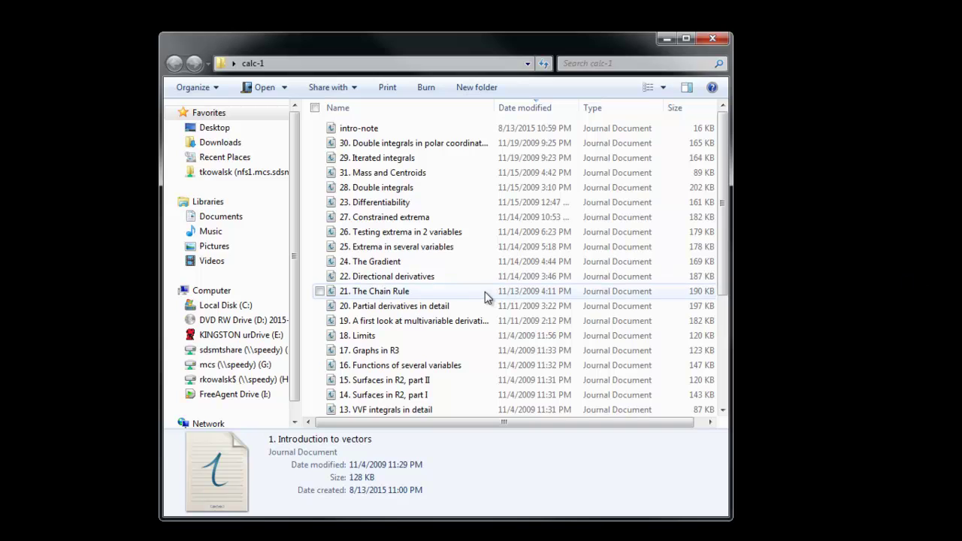
# Step: Open the calc-1 notes 24. The Gradient, 22. Directional derivatives and 15. Surfaces in R2, part II
pyautogui.doubleClick(453, 261)
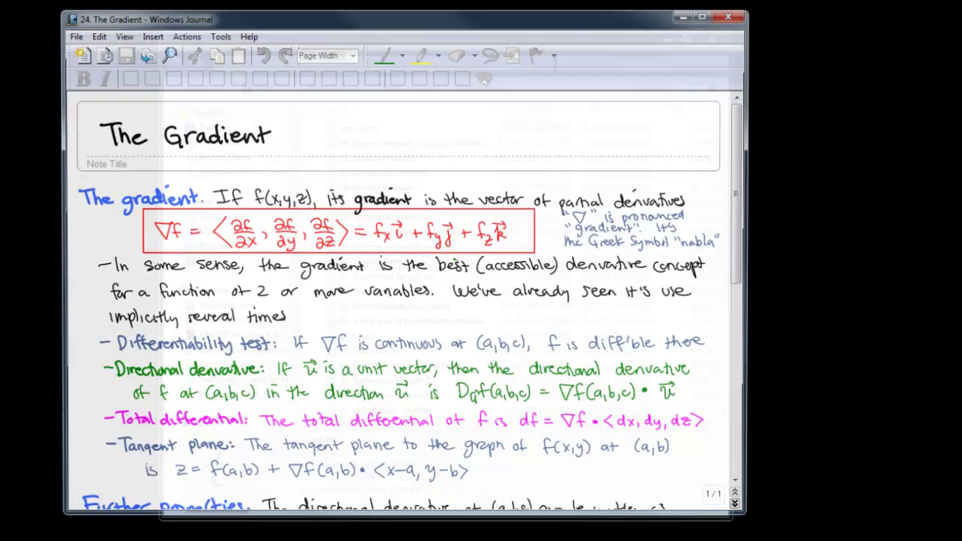
pyautogui.scroll(-5, 453, 262)
pyautogui.scroll(-3, 511, 323)
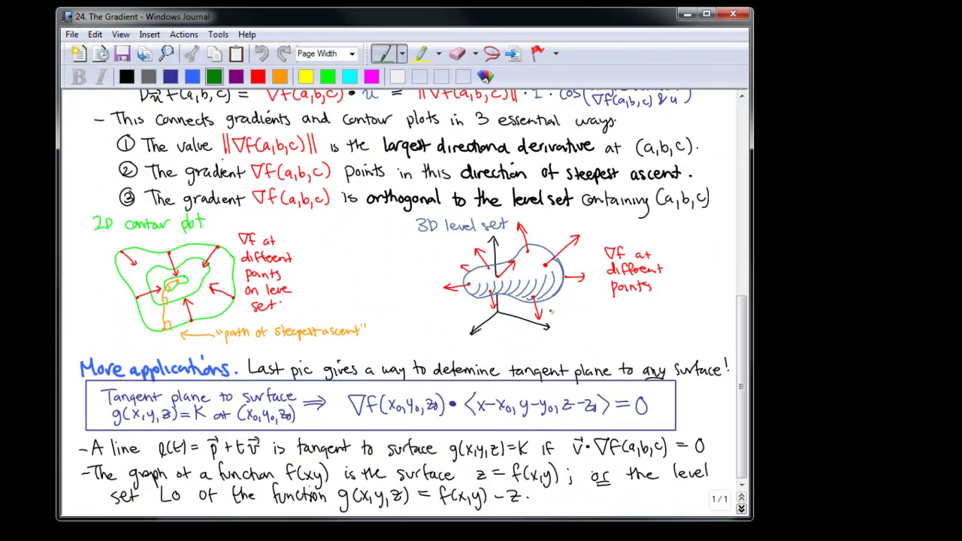
pyautogui.hotkey('alt', 'Tab')
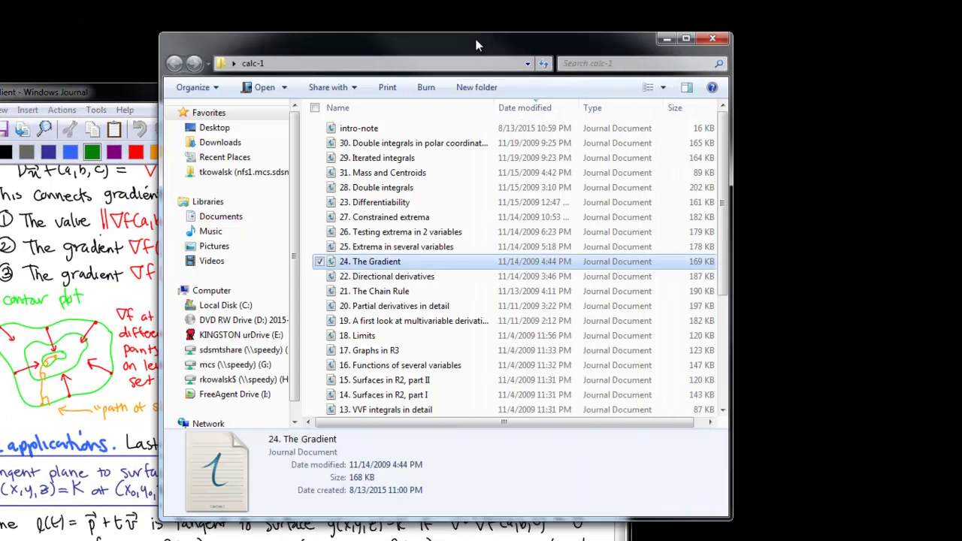
pyautogui.doubleClick(440, 277)
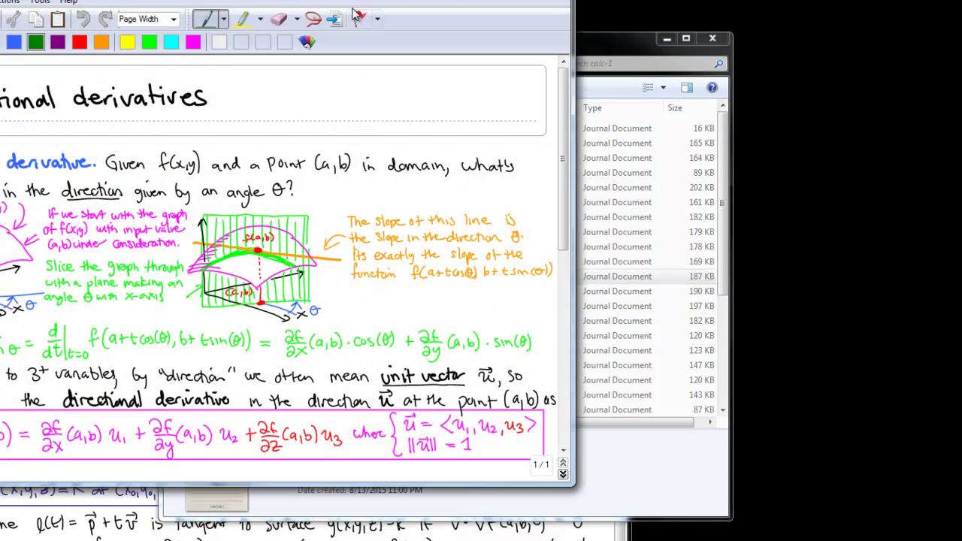
pyautogui.hotkey('alt', 'Tab')
pyautogui.doubleClick(446, 383)
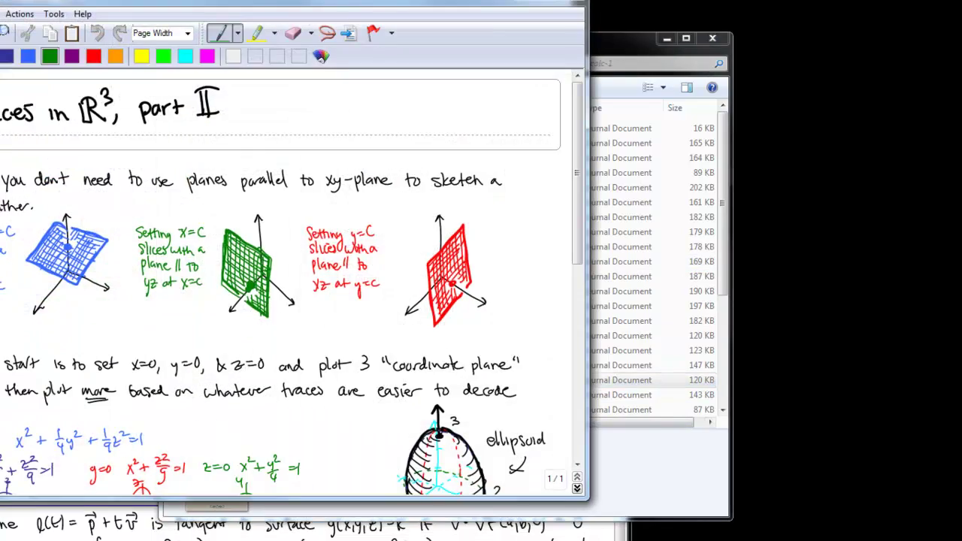
# Step: Move the Surfaces note to the right, then shake the calc-1 window to minimize the notes
pyautogui.moveTo(386, 3); pyautogui.dragTo(699, 30)
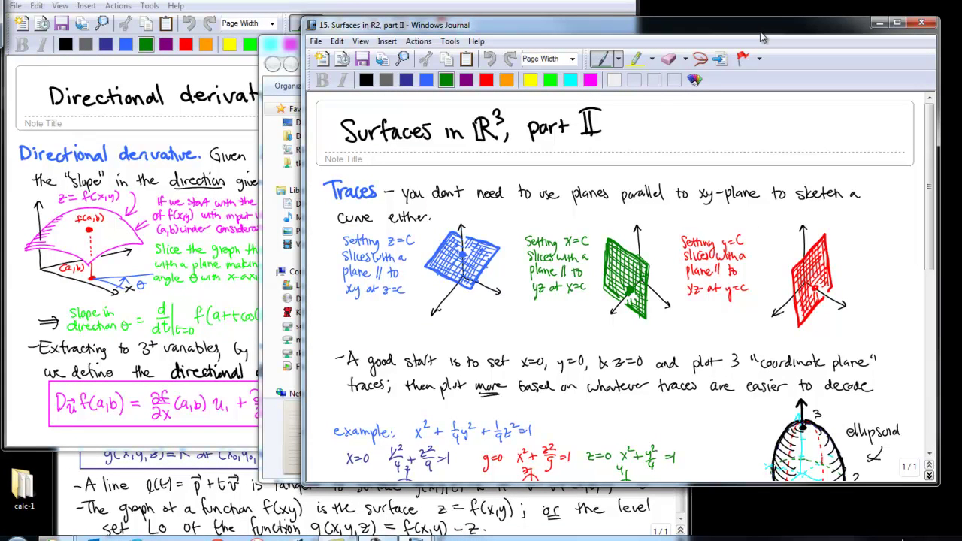
pyautogui.click(282, 43)
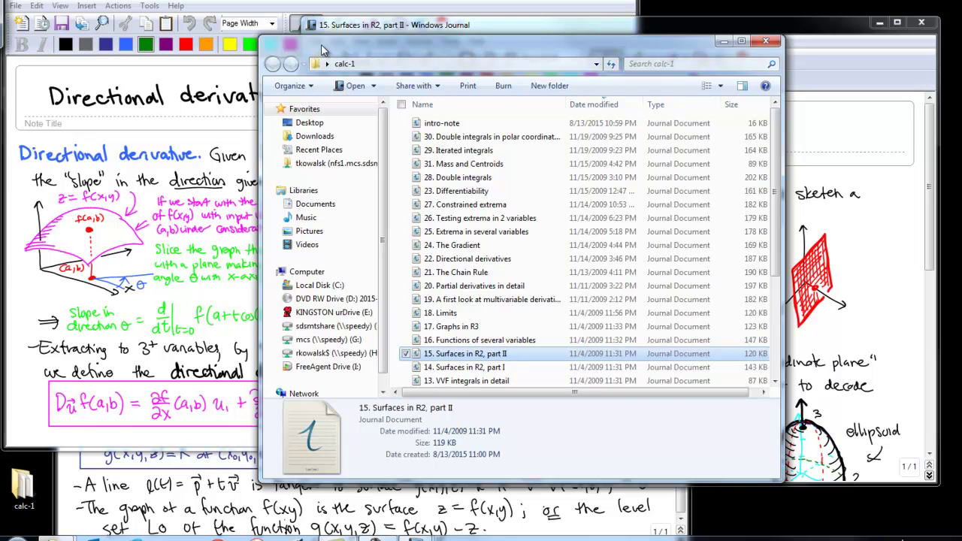
pyautogui.moveTo(322, 50); pyautogui.dragTo(316, 54)
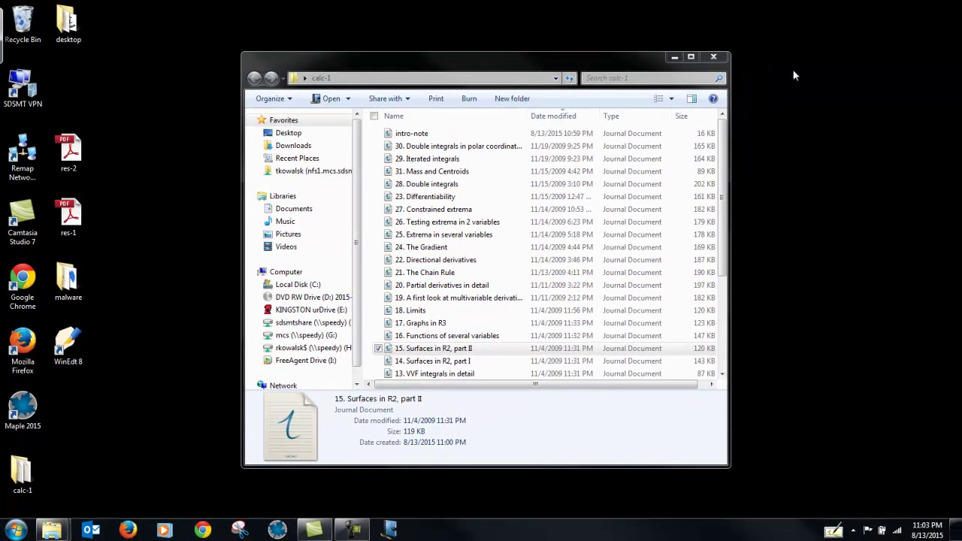
# Step: Restore Note1, then use File > Search to find 'saddle' in the calc-1 folder
pyautogui.click(389, 530)
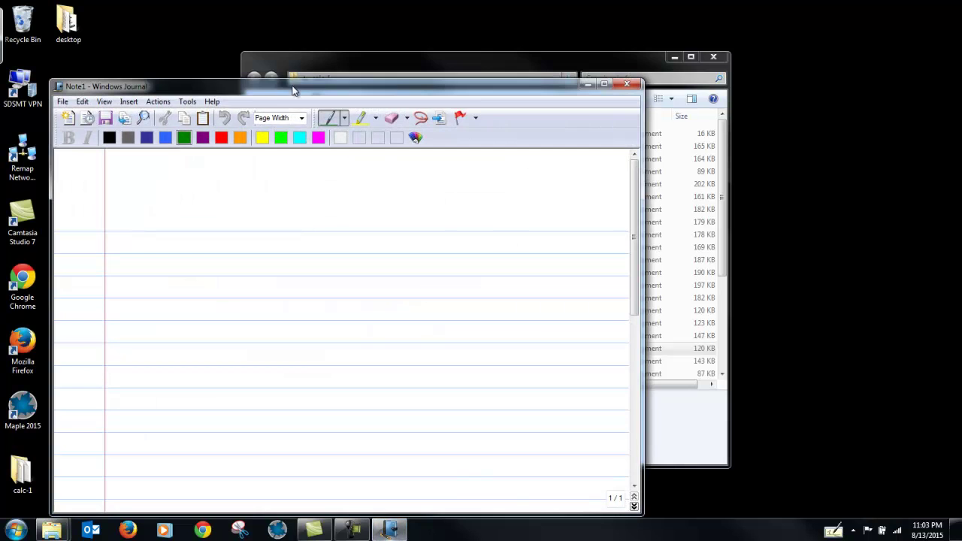
pyautogui.moveTo(289, 90); pyautogui.dragTo(417, 55)
pyautogui.click(185, 63)
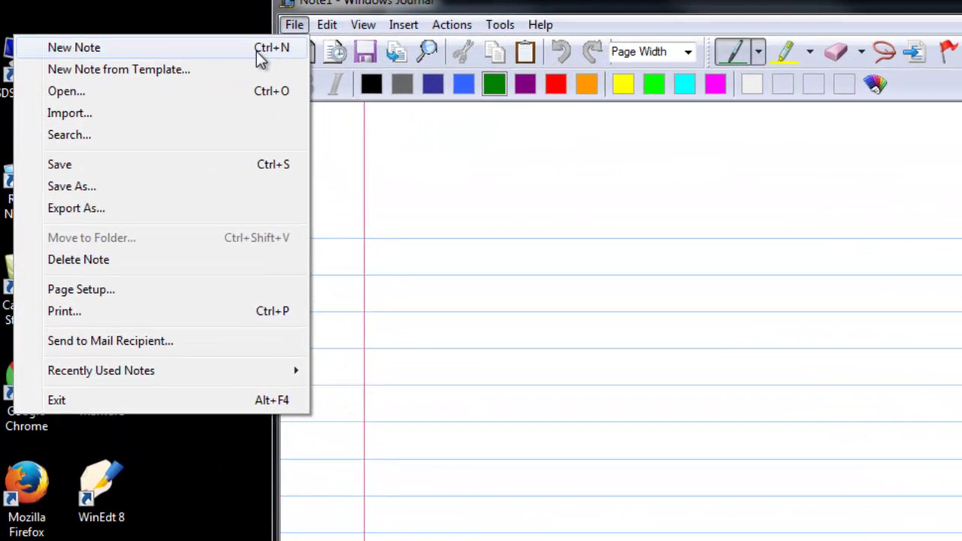
pyautogui.click(238, 135)
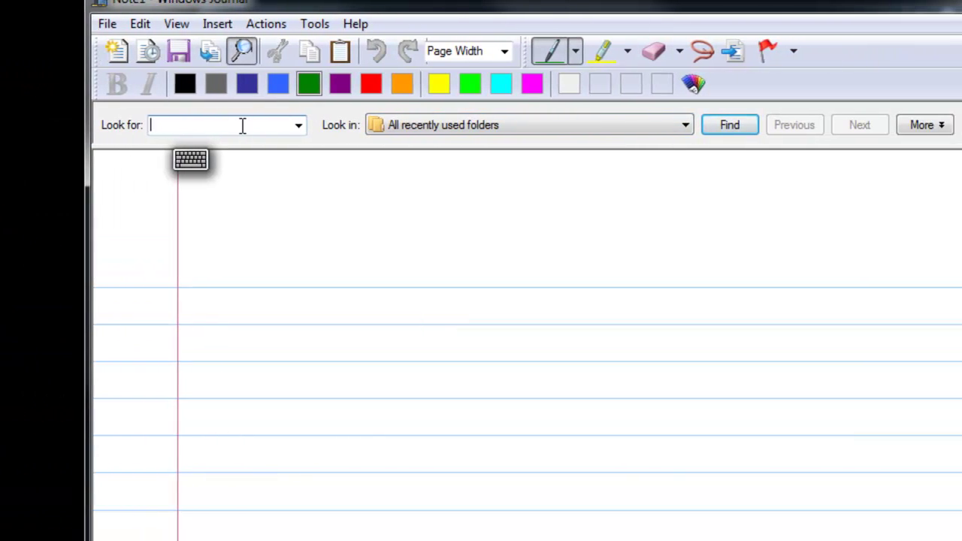
pyautogui.write('saddle')
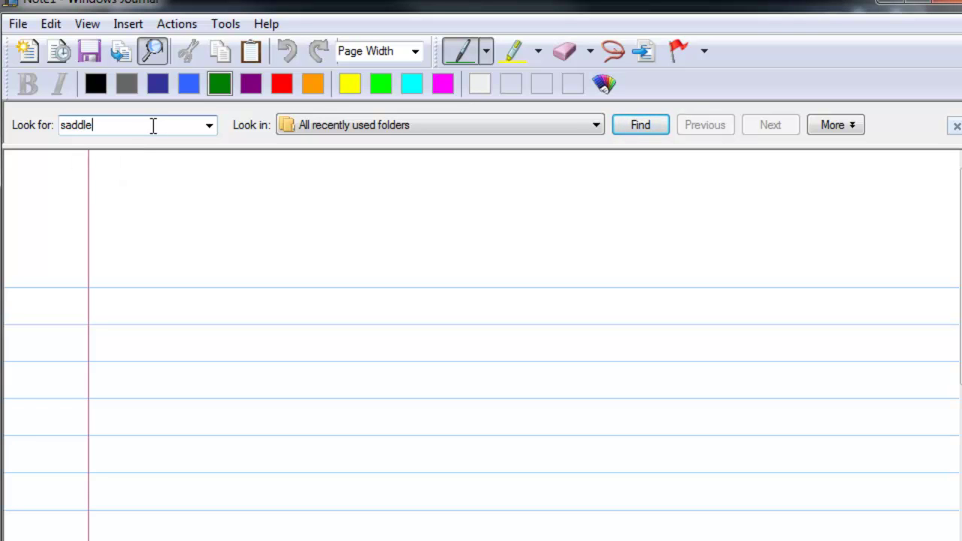
pyautogui.click(583, 124)
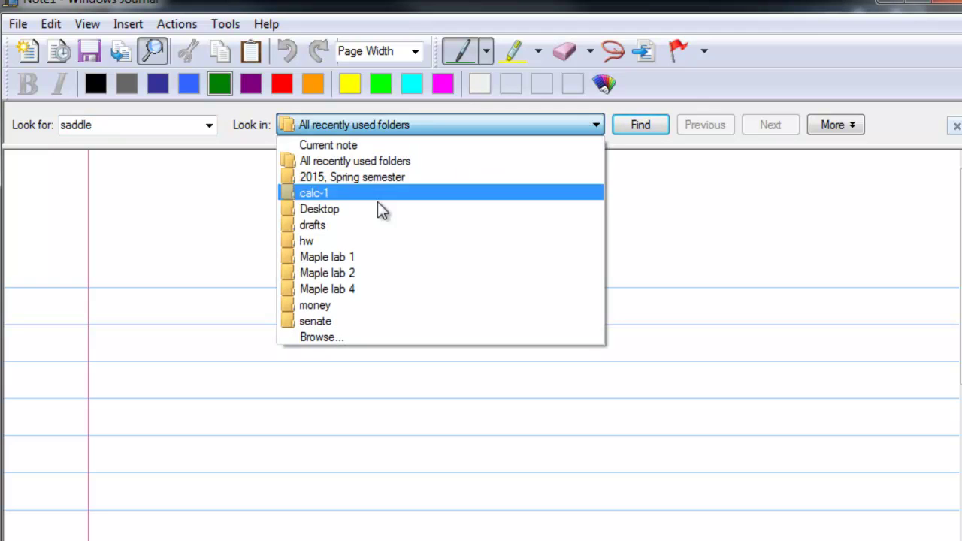
pyautogui.click(329, 194)
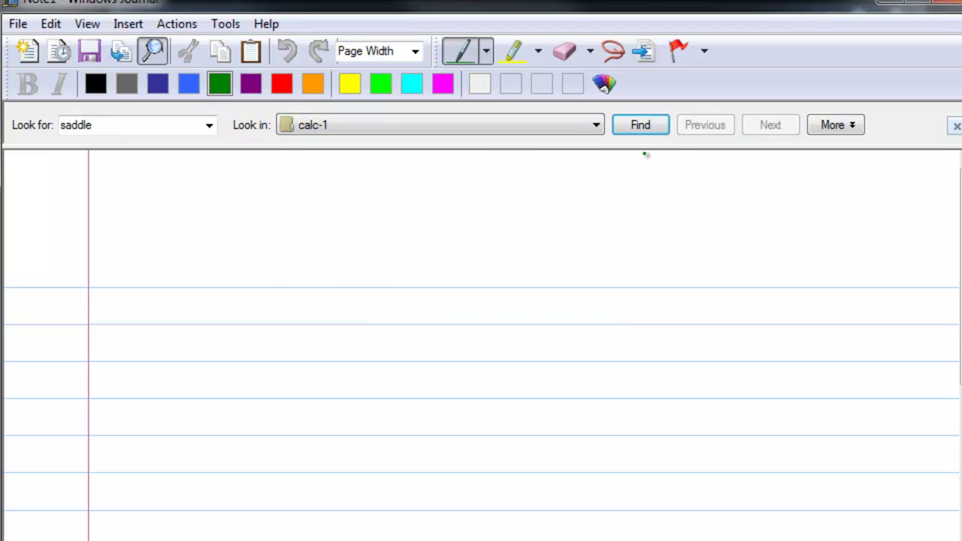
pyautogui.click(640, 125)
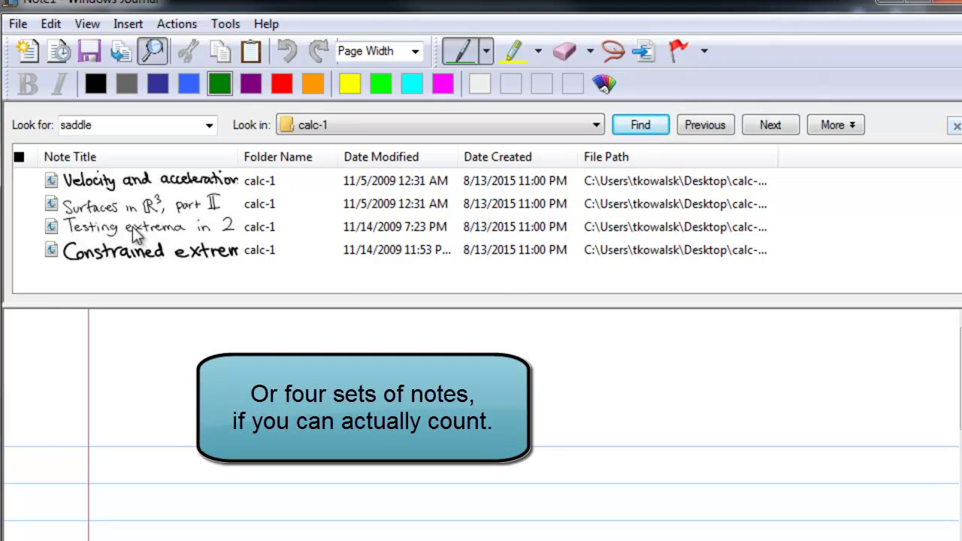
# Step: Preview the Constrained extrema and Testing extrema in 2 variables results for 'saddle'
pyautogui.click(141, 250)
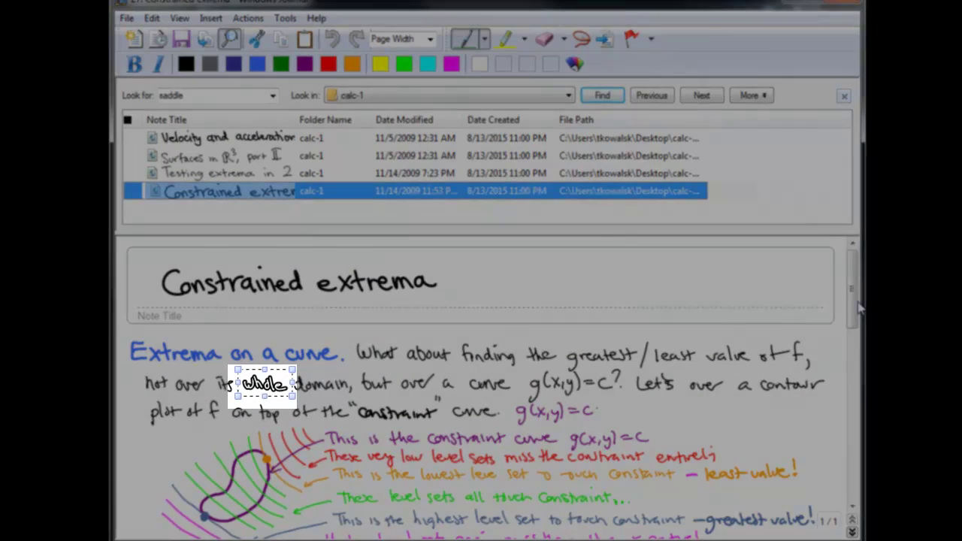
pyautogui.moveTo(851, 319)
pyautogui.mouseDown()
pyautogui.moveTo(854, 502)
pyautogui.moveTo(853, 301)
pyautogui.mouseUp()
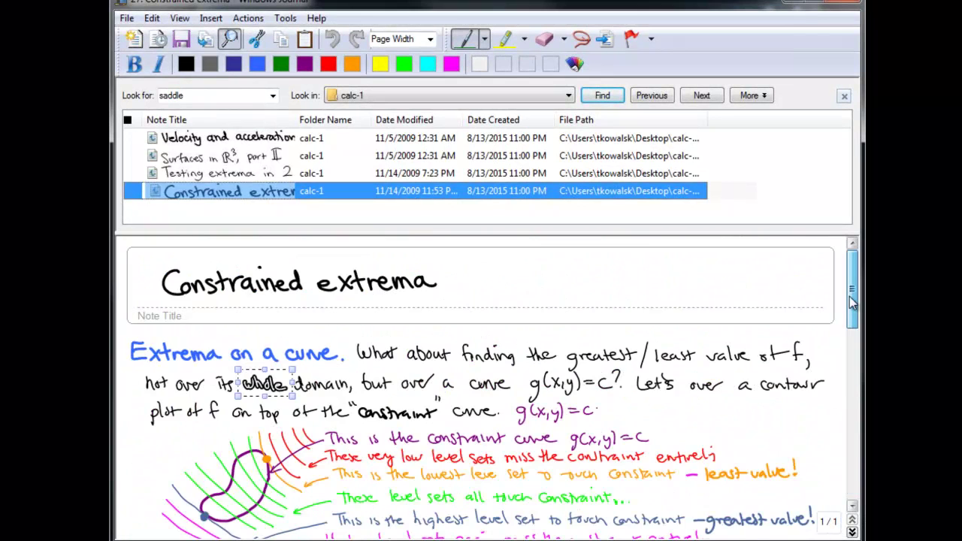
pyautogui.keyDown('ctrl'); pyautogui.click(265, 172); pyautogui.keyUp('ctrl')
pyautogui.click(303, 174)
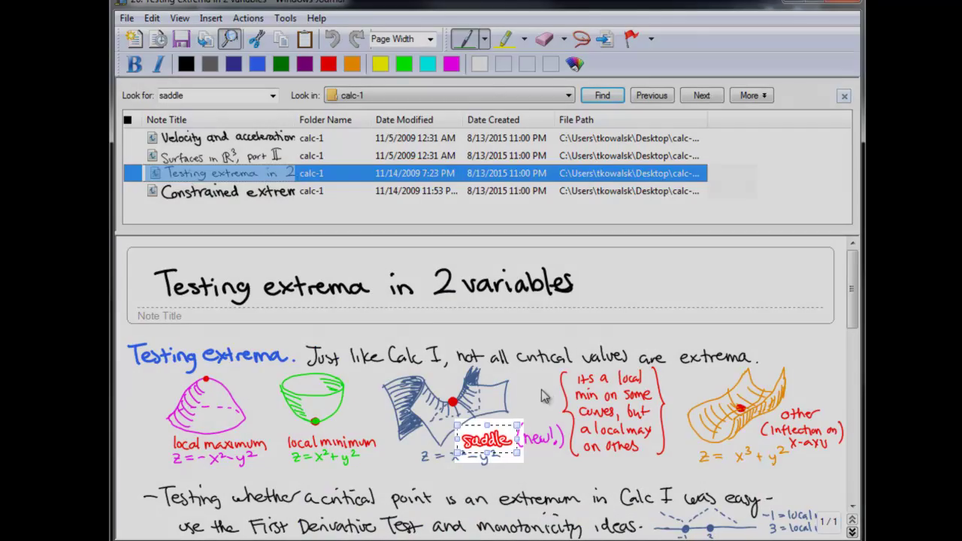
pyautogui.click(518, 392)
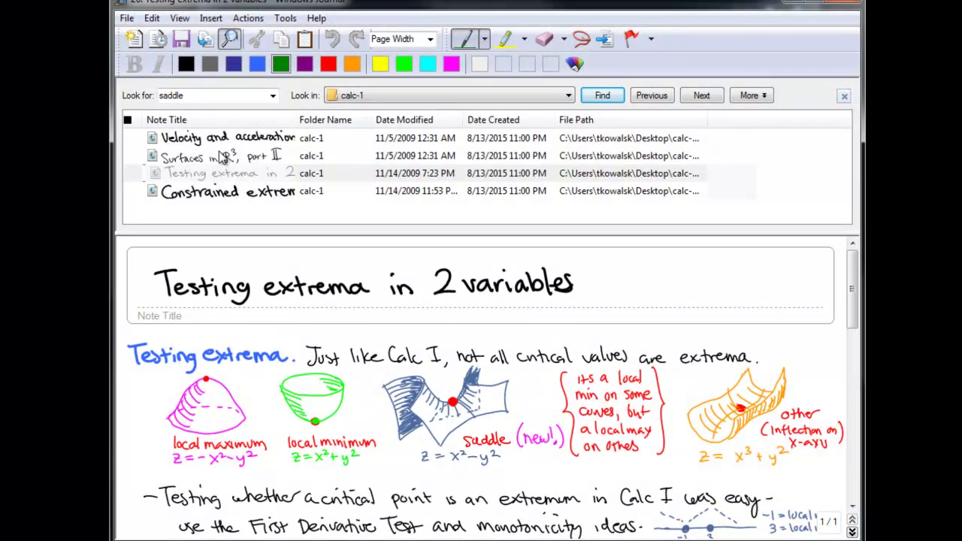
# Step: View the Surfaces in R3, part II result with the search results closed
pyautogui.click(223, 157)
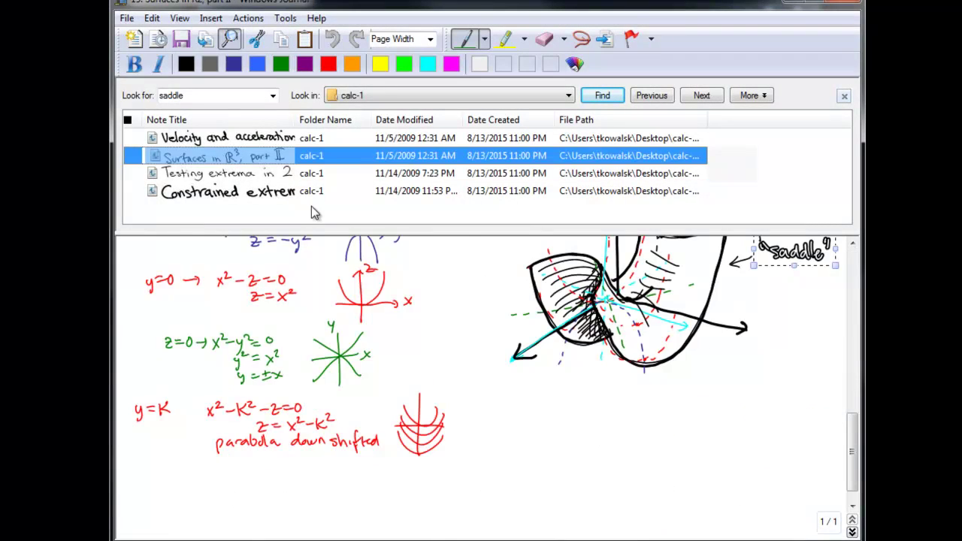
pyautogui.moveTo(856, 458); pyautogui.dragTo(796, 391)
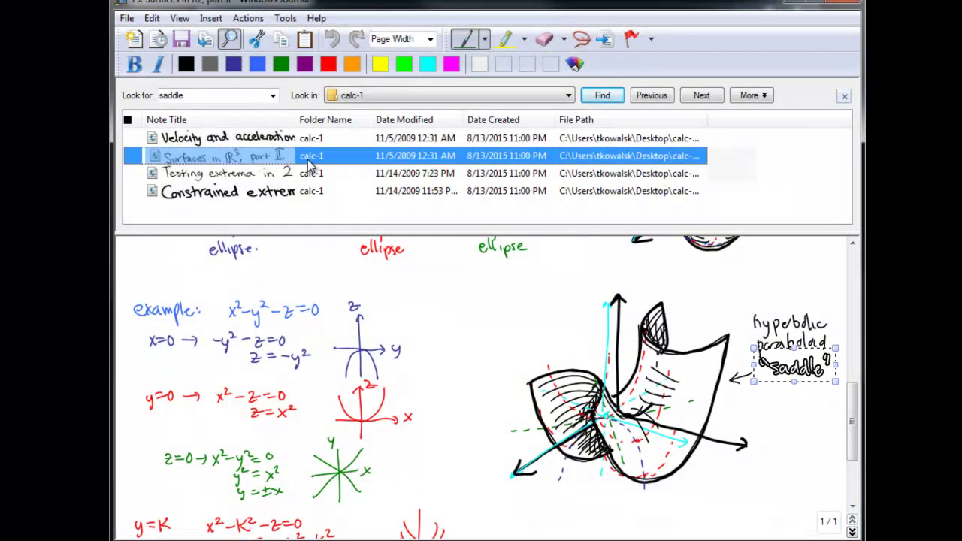
pyautogui.click(843, 98)
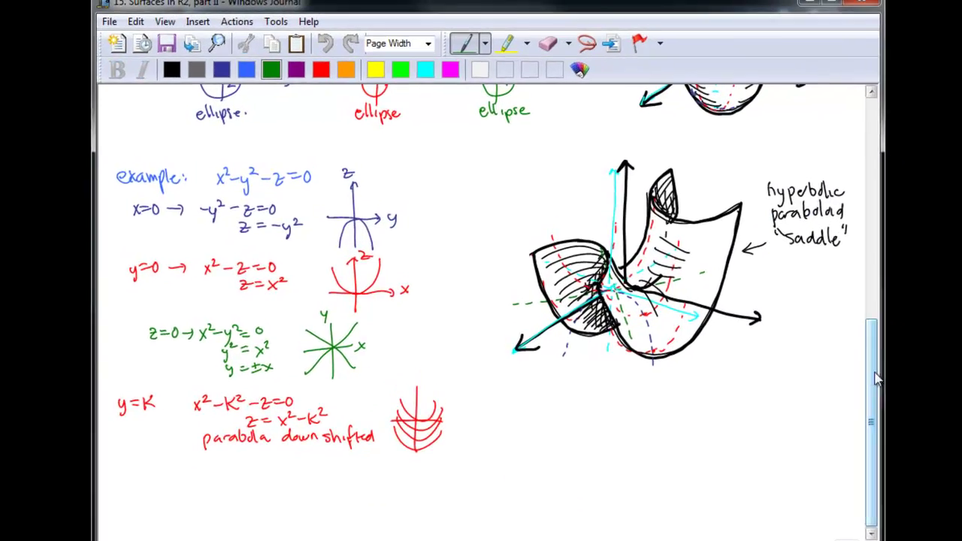
pyautogui.scroll(10, 821, 302)
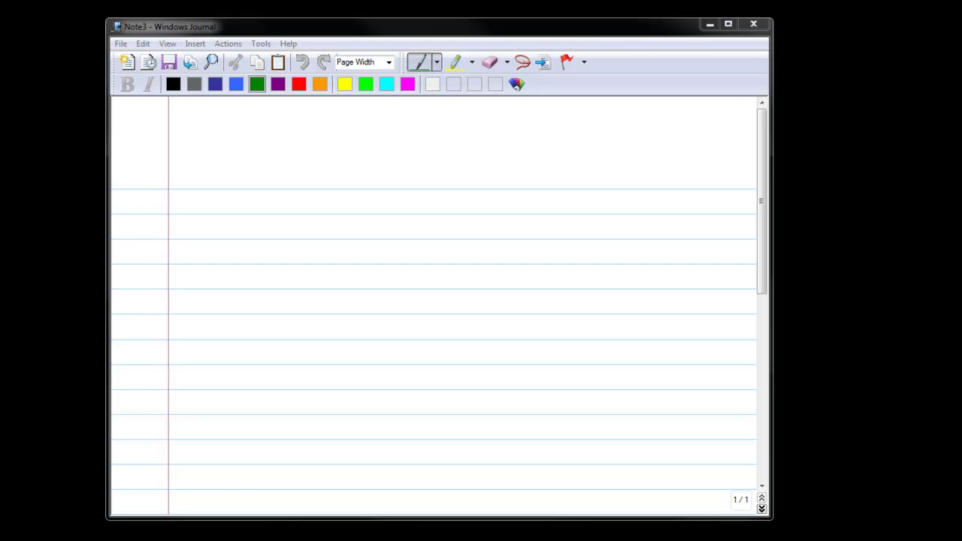
# Step: Install the Journal Note Writer print driver from the Tools menu and dismiss the confirmation
pyautogui.click(261, 44)
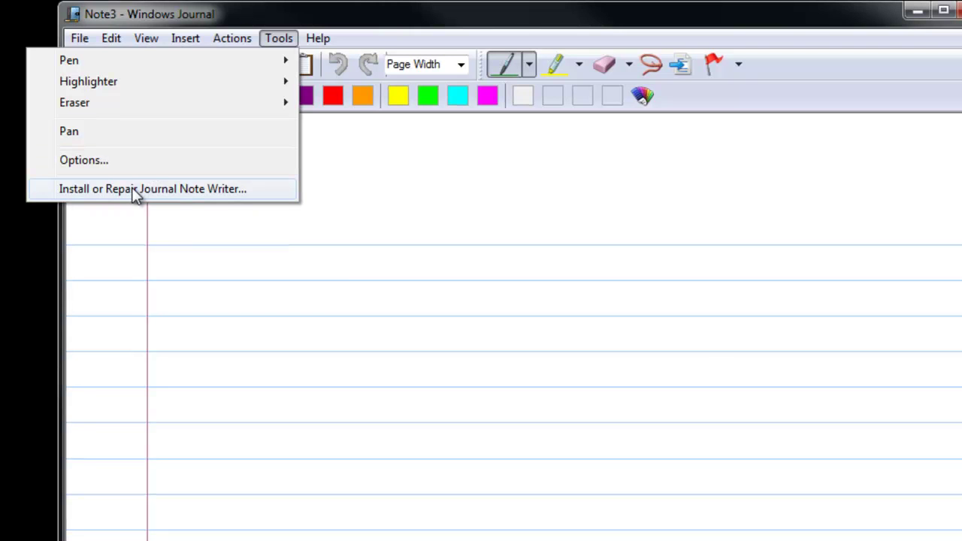
pyautogui.click(133, 189)
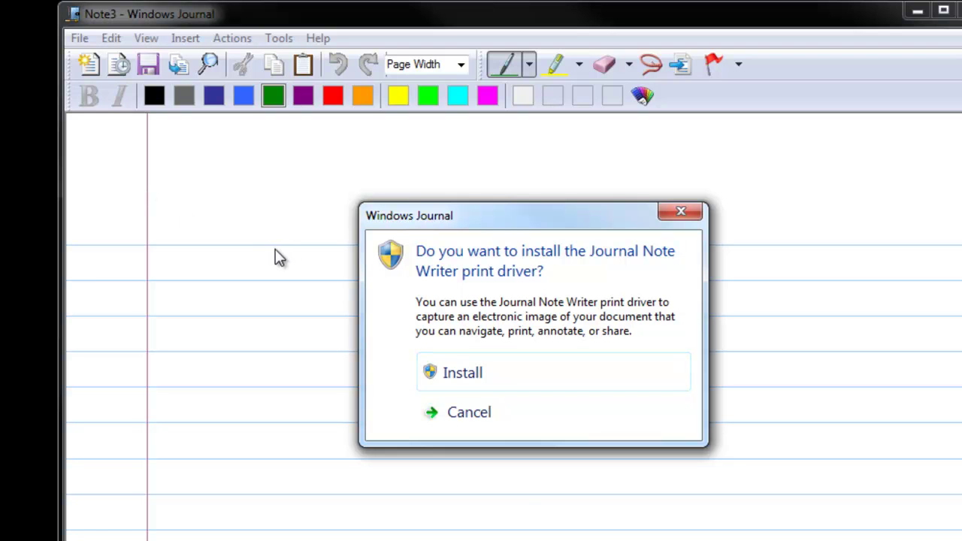
pyautogui.click(446, 383)
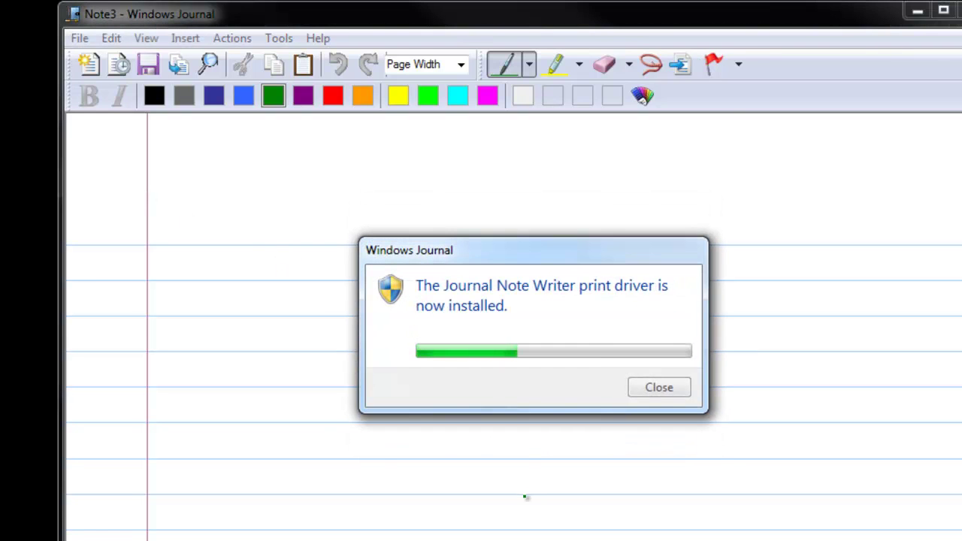
pyautogui.click(659, 389)
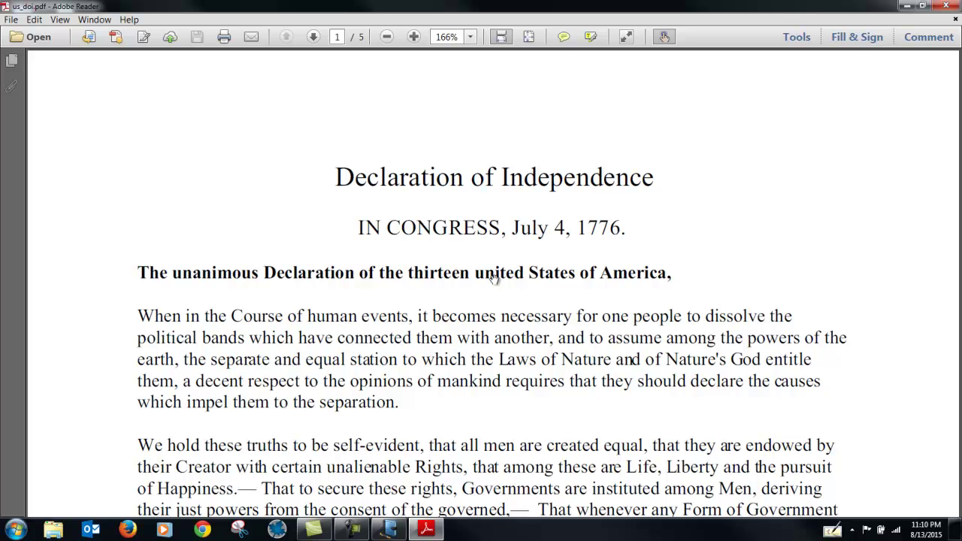
# Step: Scroll the us_doi.pdf Declaration and open File > Print in Adobe Reader
pyautogui.scroll(-2, 398, 244)
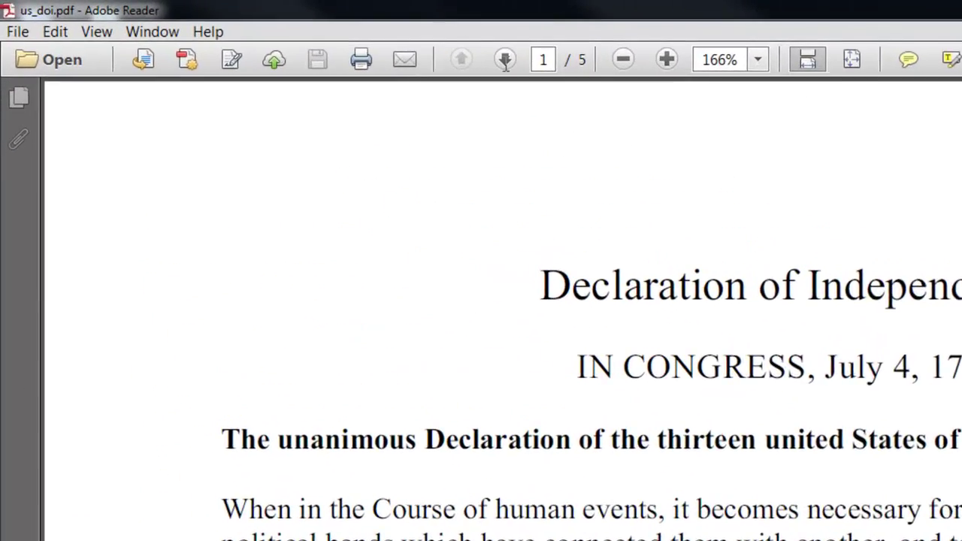
pyautogui.click(18, 32)
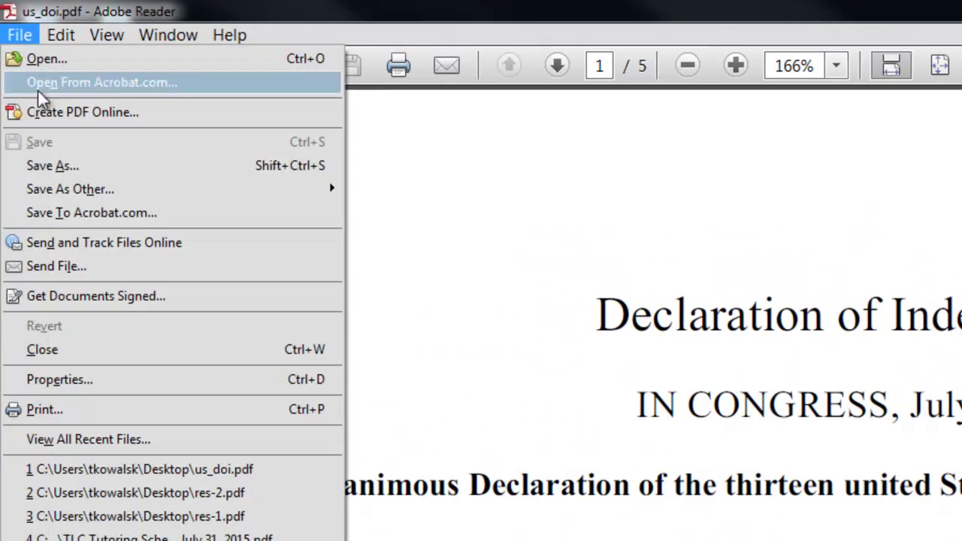
pyautogui.click(120, 409)
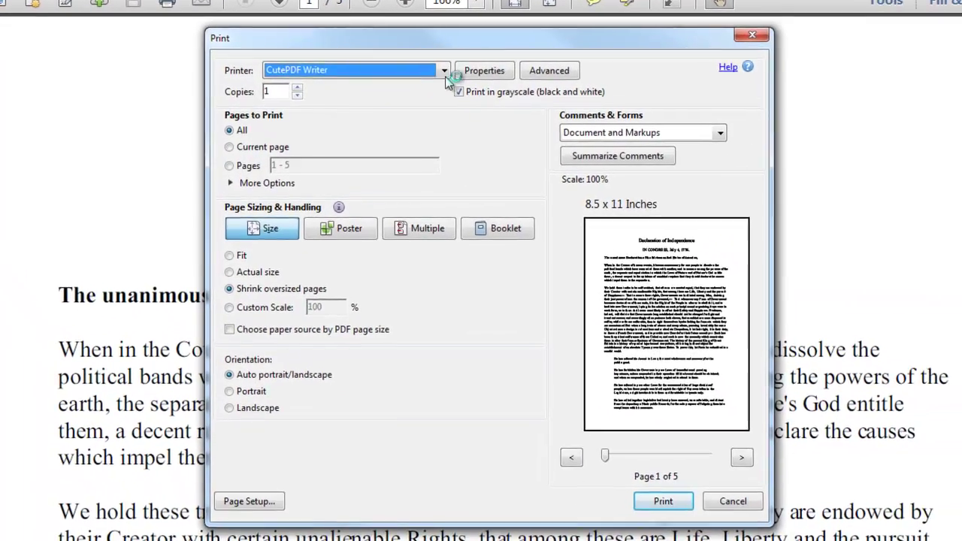
# Step: Print the PDF to Journal Note Writer and save the note as 'declaration' on the Desktop
pyautogui.click(444, 71)
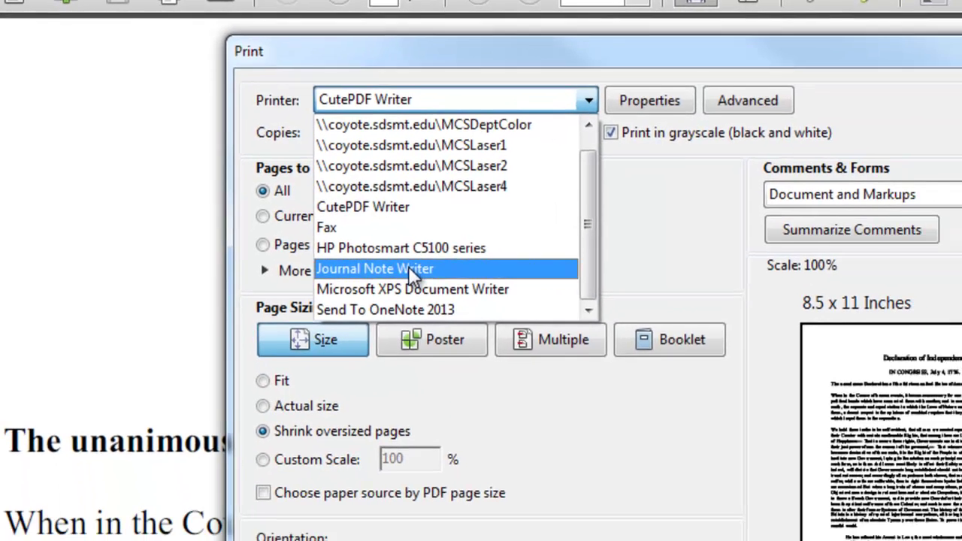
pyautogui.click(408, 268)
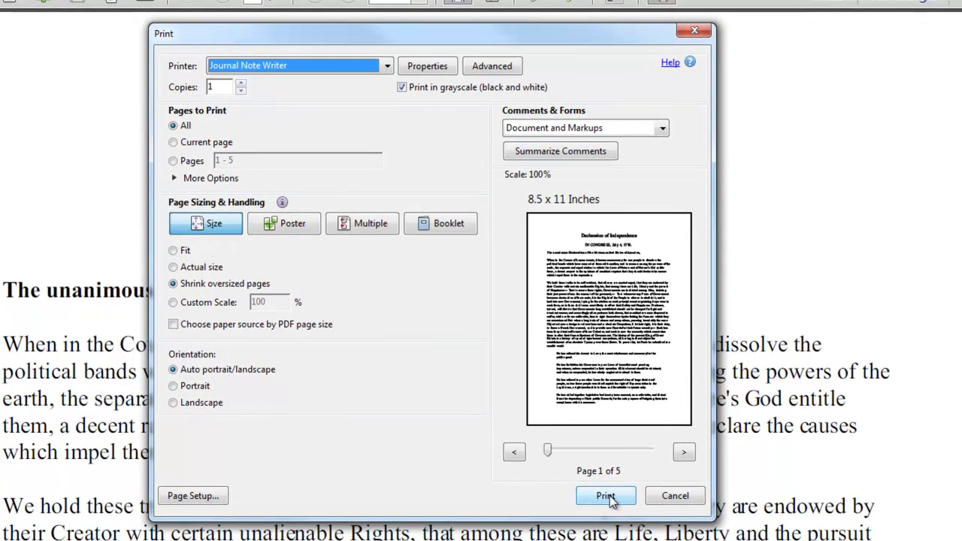
pyautogui.click(607, 497)
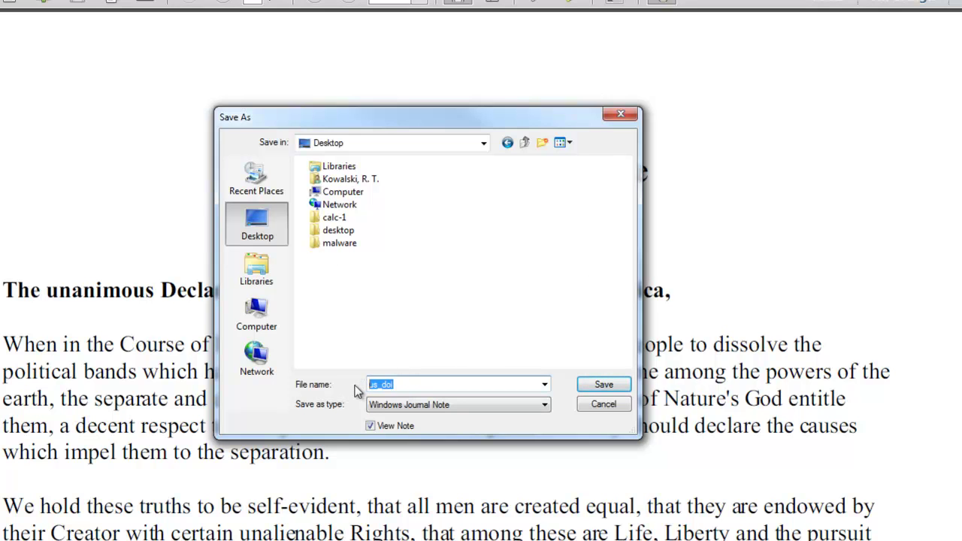
pyautogui.write('declaration')
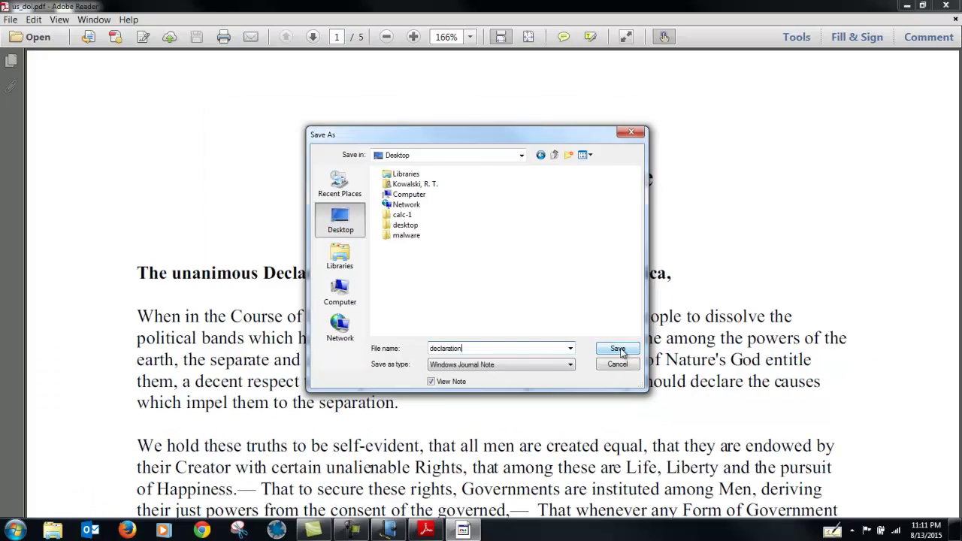
pyautogui.click(603, 384)
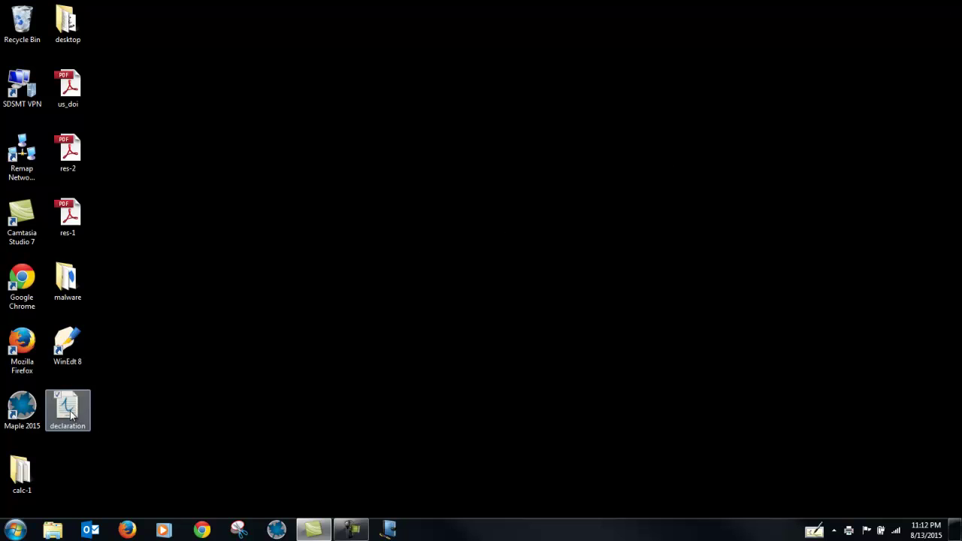
# Step: Open the declaration note from the Desktop in Journal and maximize it
pyautogui.click(67, 412)
pyautogui.doubleClick(67, 412)
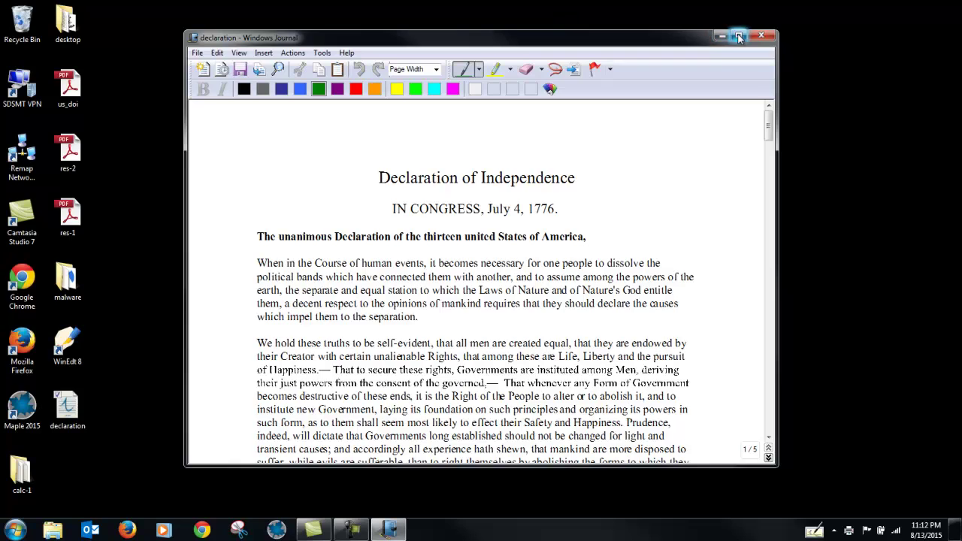
pyautogui.click(738, 36)
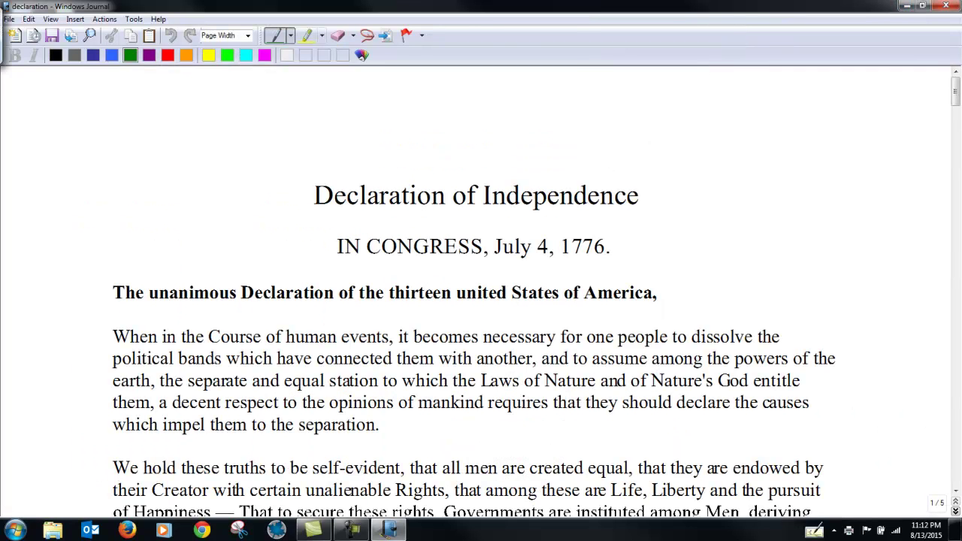
# Step: Highlight the Declaration of Independence title and 'Laws of Nature and of Nature's God' in yellow
pyautogui.click(167, 55)
pyautogui.click(307, 35)
pyautogui.moveTo(325, 201); pyautogui.dragTo(642, 201)
pyautogui.moveTo(476, 381); pyautogui.dragTo(760, 380)
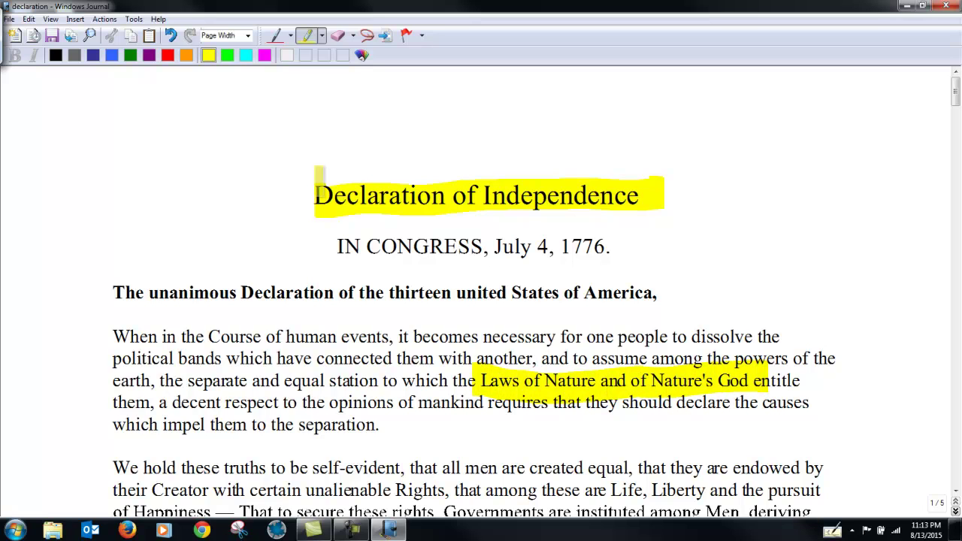
# Step: Bracket the first paragraph in red ink and write 'preamble' beside it
pyautogui.click(274, 35)
pyautogui.moveTo(121, 317)
pyautogui.mouseDown()
pyautogui.moveTo(113, 318)
pyautogui.moveTo(110, 433)
pyautogui.mouseUp()
pyautogui.moveTo(23, 371)
pyautogui.mouseDown()
pyautogui.moveTo(28, 383)
pyautogui.moveTo(84, 337)
pyautogui.moveTo(94, 340)
pyautogui.mouseUp()
pyautogui.moveTo(54, 396); pyautogui.dragTo(93, 361)
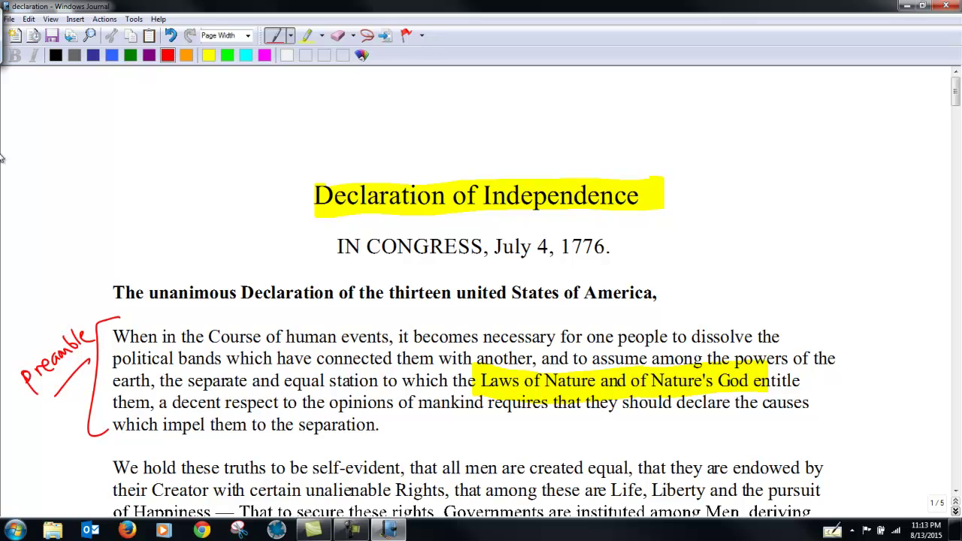
pyautogui.click(53, 36)
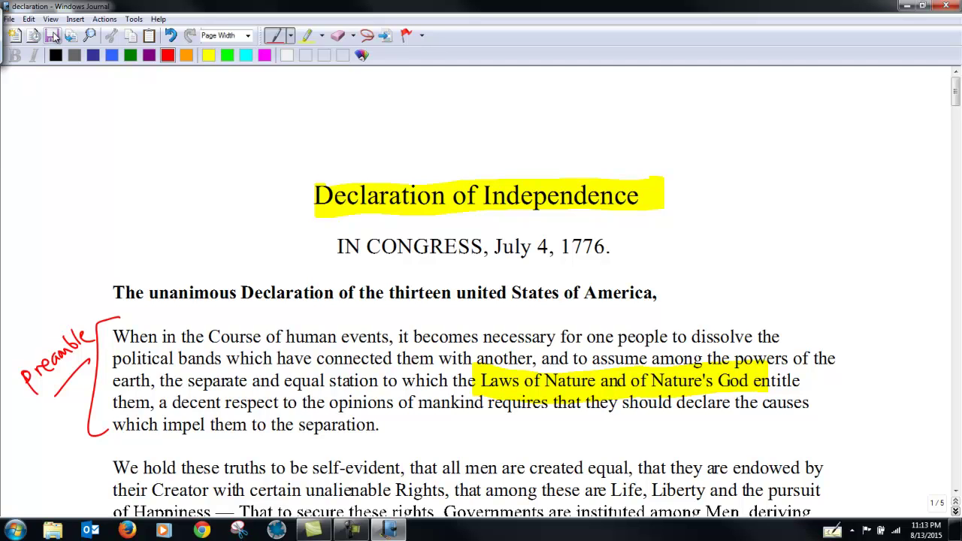